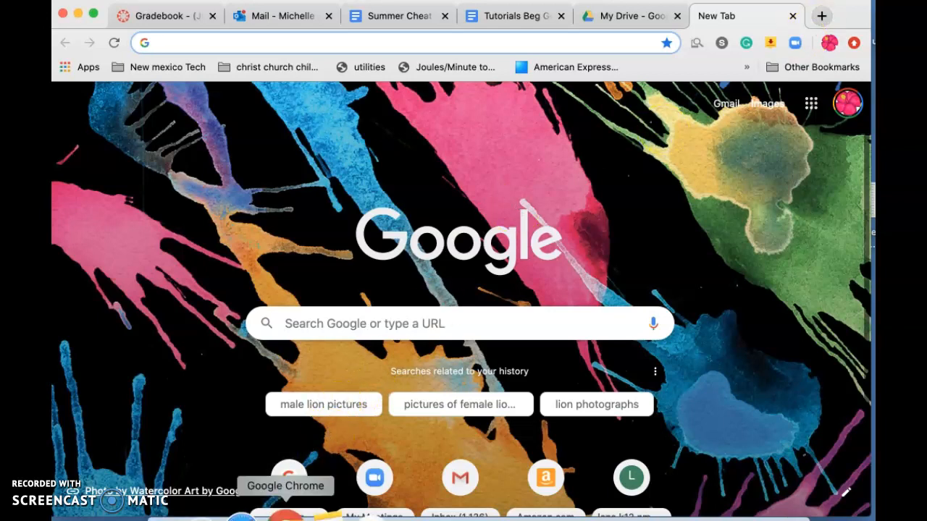
# Step: Open google.com and switch to the Google account with the lion profile picture
pyautogui.write('google.com')
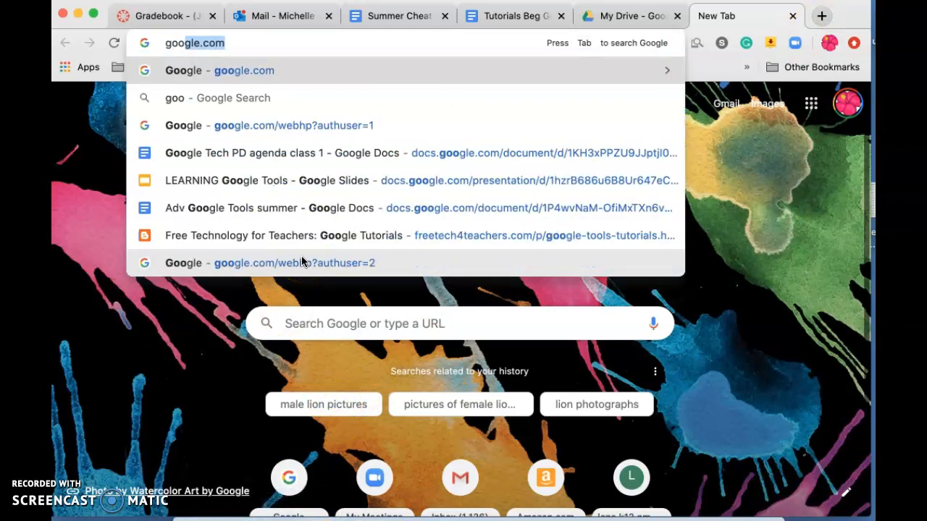
pyautogui.press('Return')
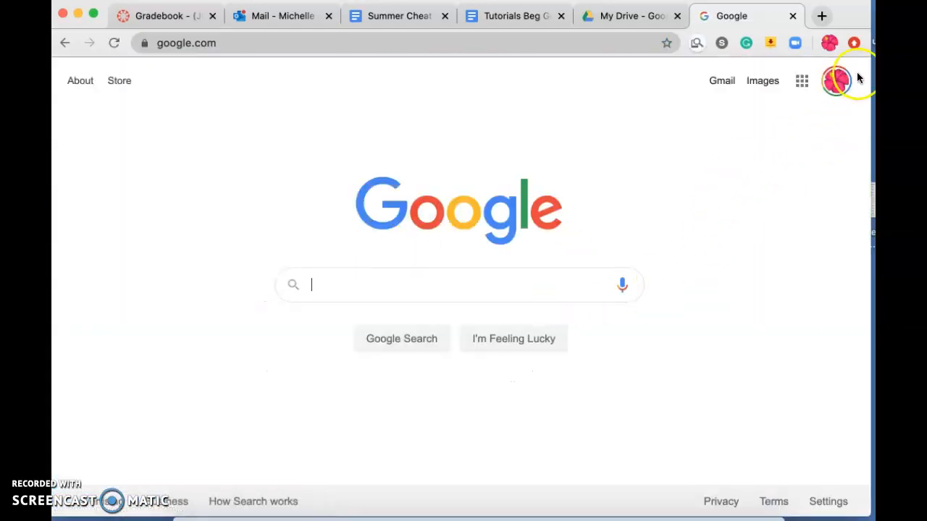
pyautogui.click(839, 80)
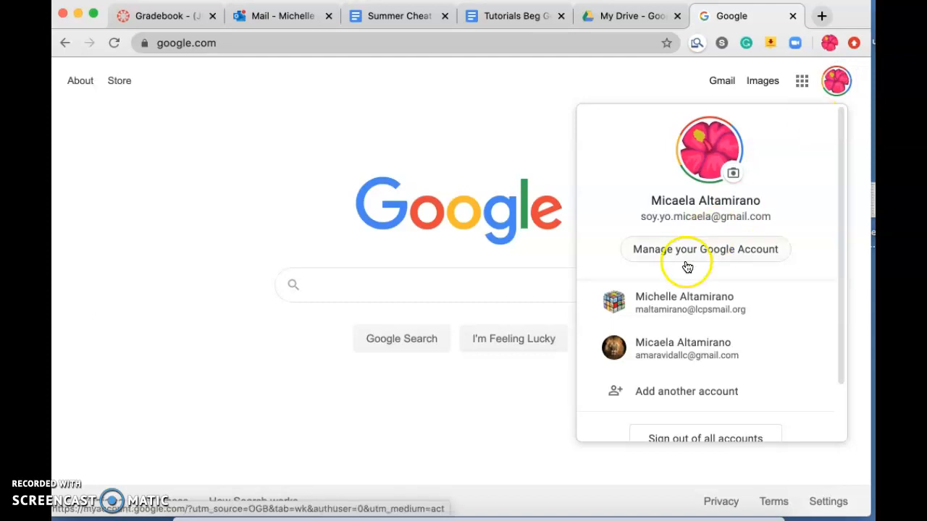
pyautogui.click(666, 350)
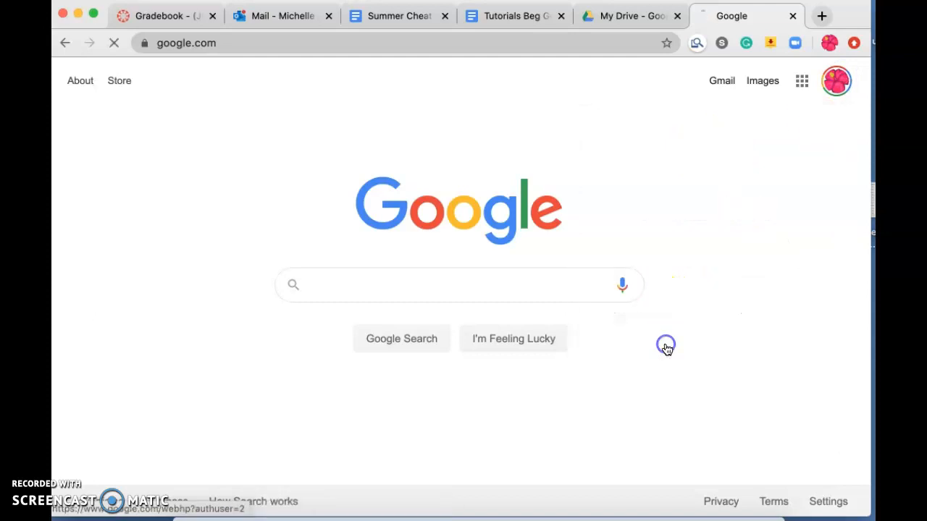
# Step: Launch Google Docs from the list of Google apps
pyautogui.click(803, 81)
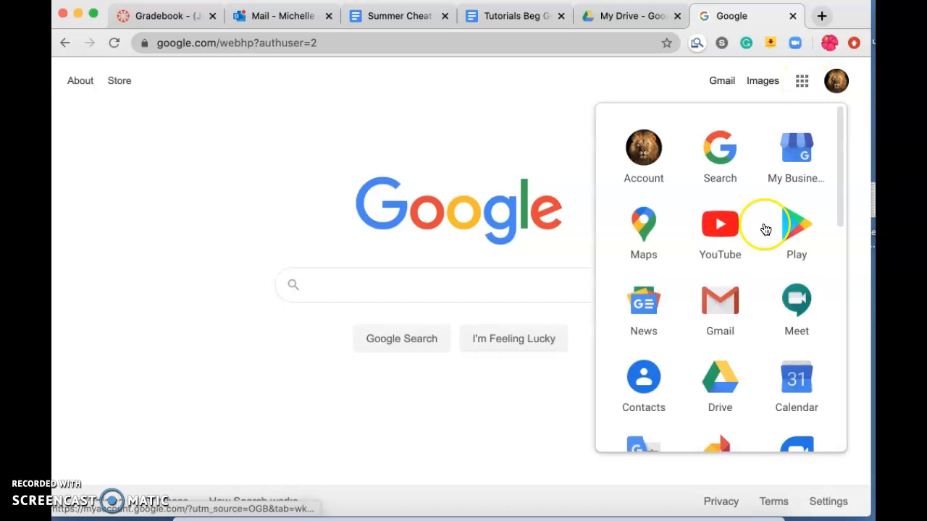
pyautogui.scroll(-3, 732, 367)
pyautogui.scroll(-5, 730, 367)
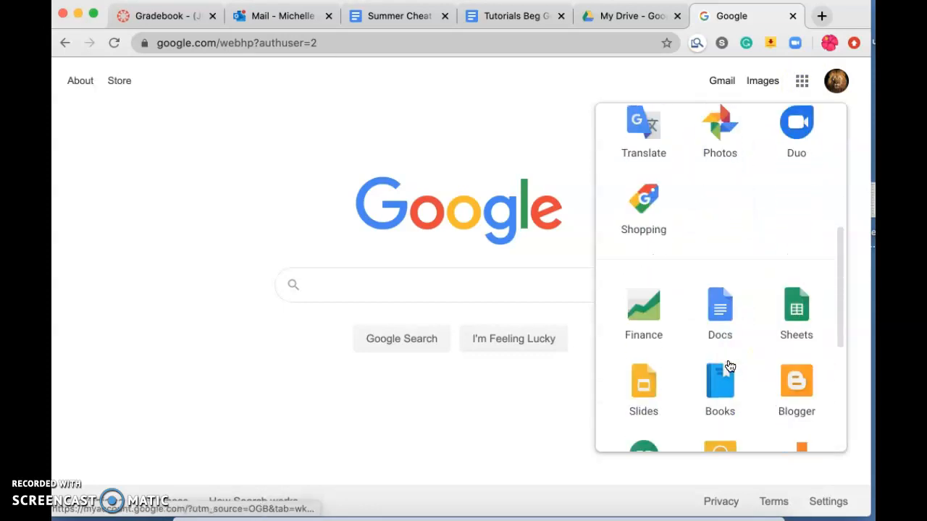
pyautogui.click(730, 280)
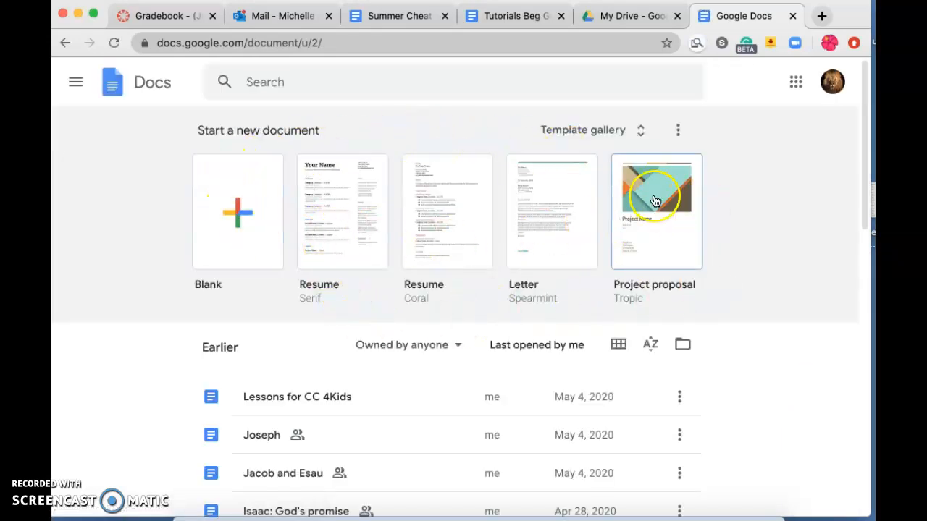
# Step: Browse the Docs template gallery through the resume, letter, personal and work templates, and return to the Docs home page
pyautogui.click(642, 129)
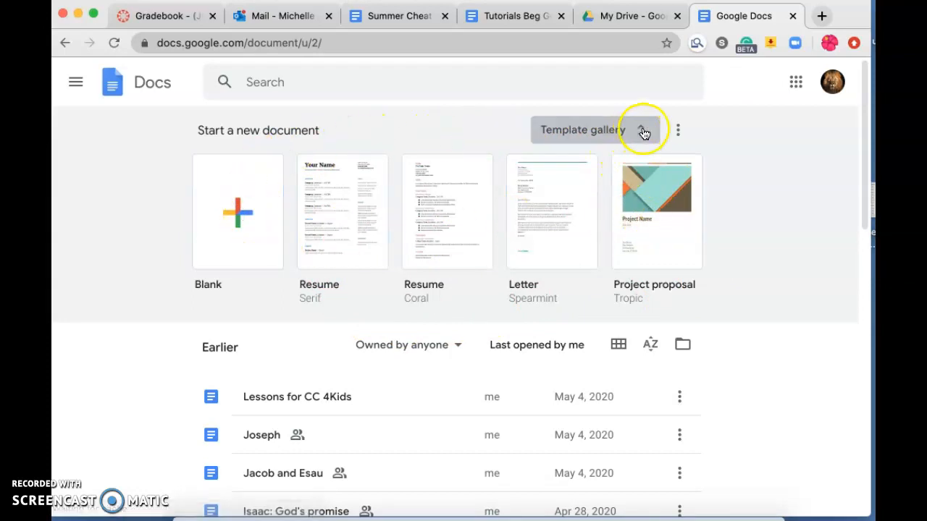
pyautogui.scroll(-3, 684, 326)
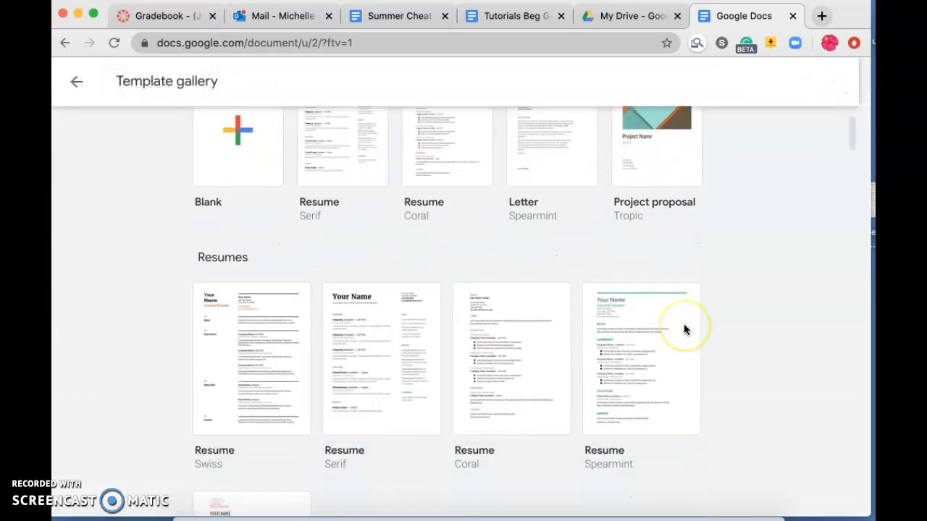
pyautogui.scroll(-8, 684, 328)
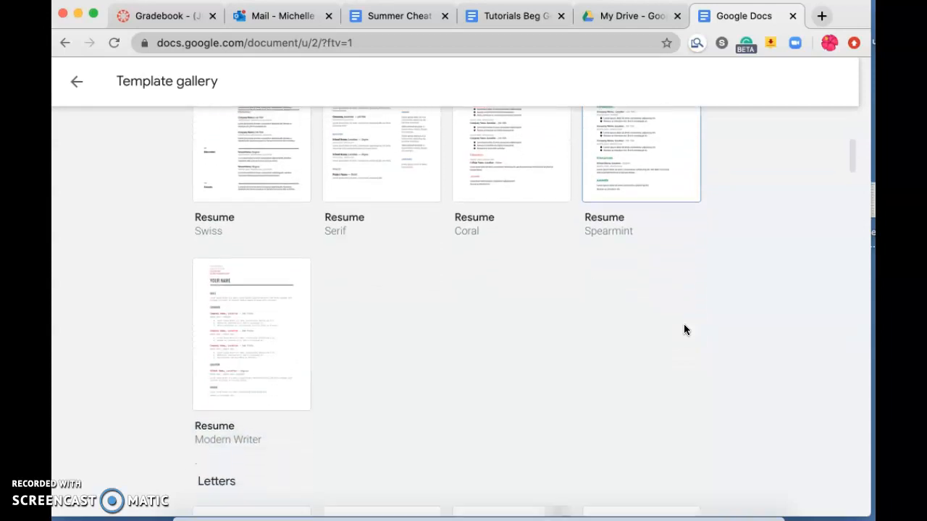
pyautogui.scroll(-10, 685, 330)
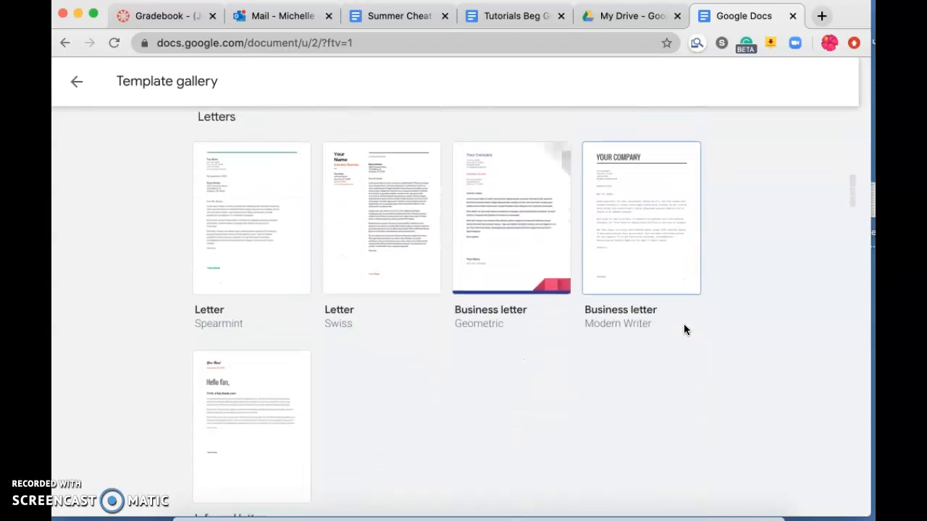
pyautogui.scroll(-6, 684, 329)
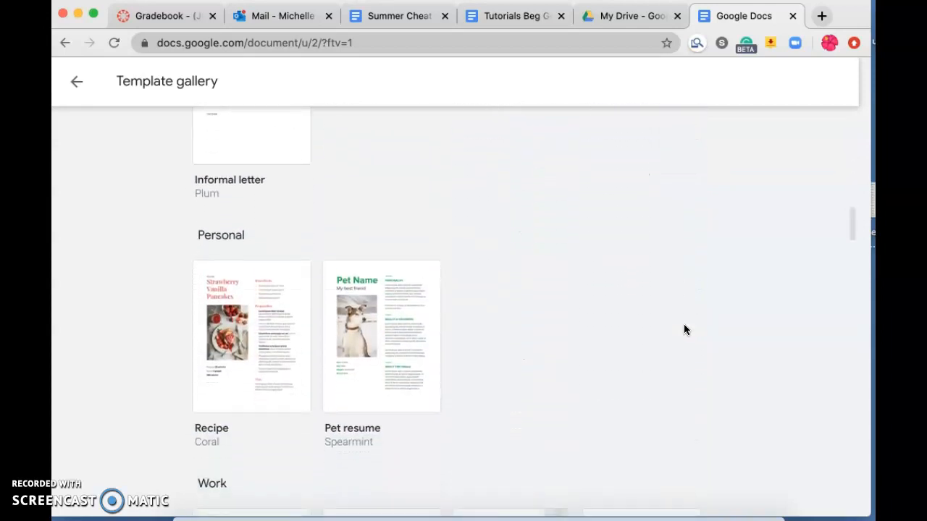
pyautogui.scroll(-9, 684, 329)
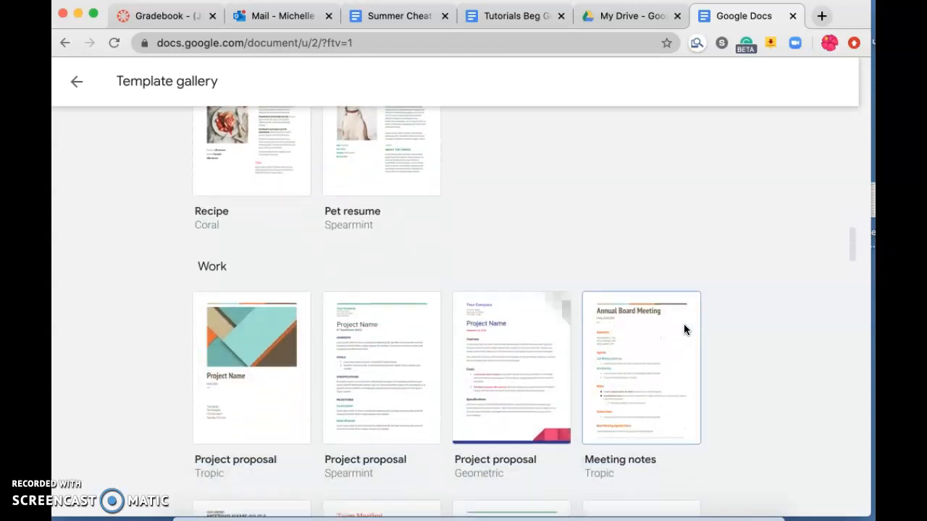
pyautogui.scroll(-8, 685, 329)
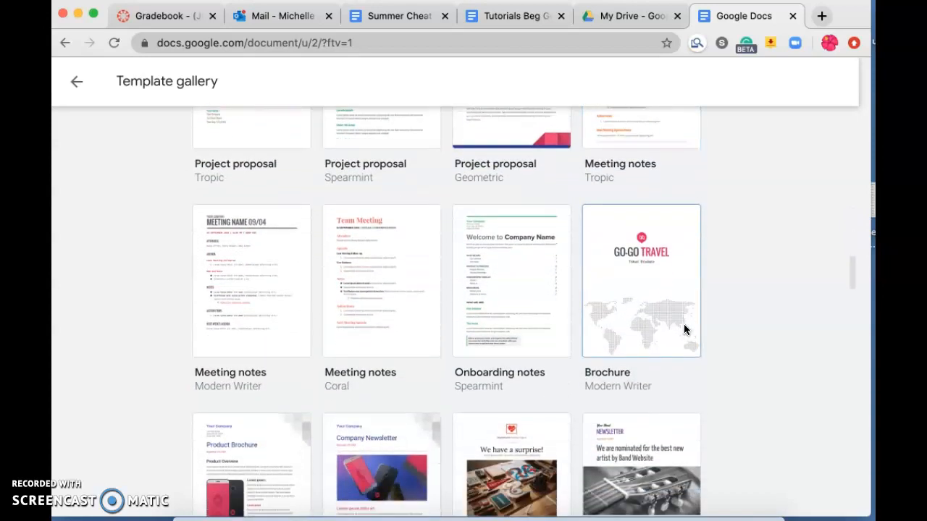
pyautogui.scroll(-8, 686, 330)
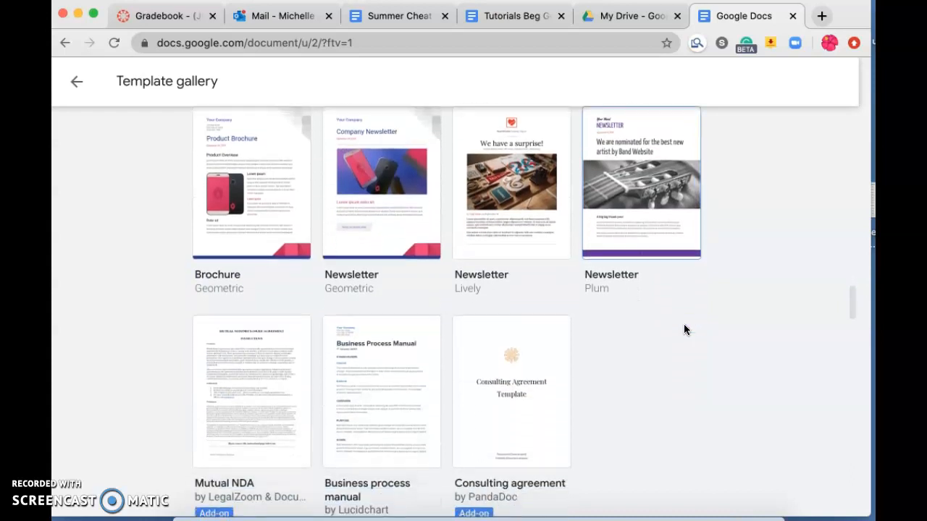
pyautogui.scroll(20, 685, 330)
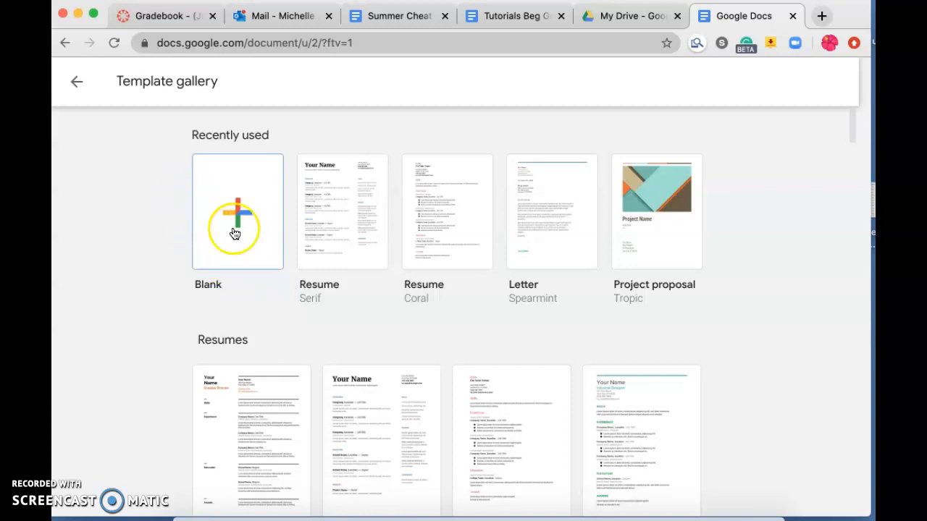
pyautogui.scroll(-2, 428, 398)
pyautogui.scroll(1, 427, 399)
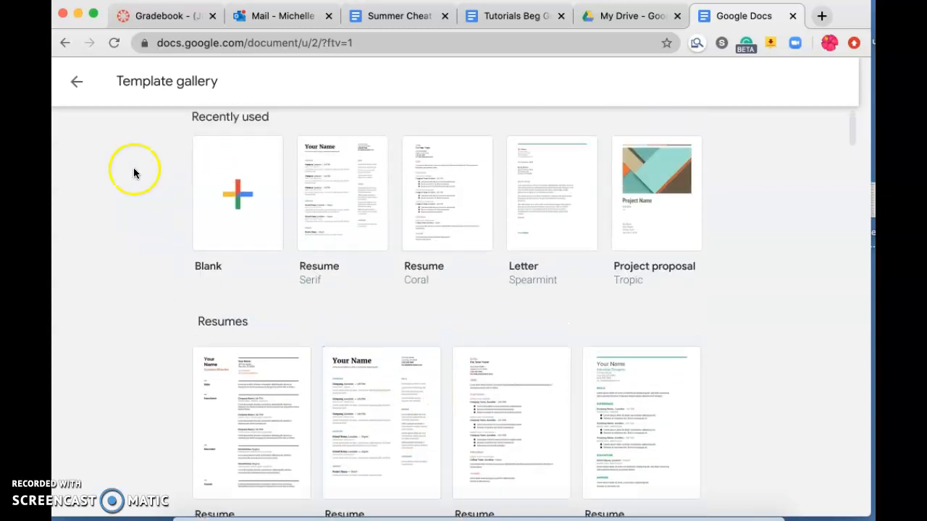
pyautogui.click(73, 81)
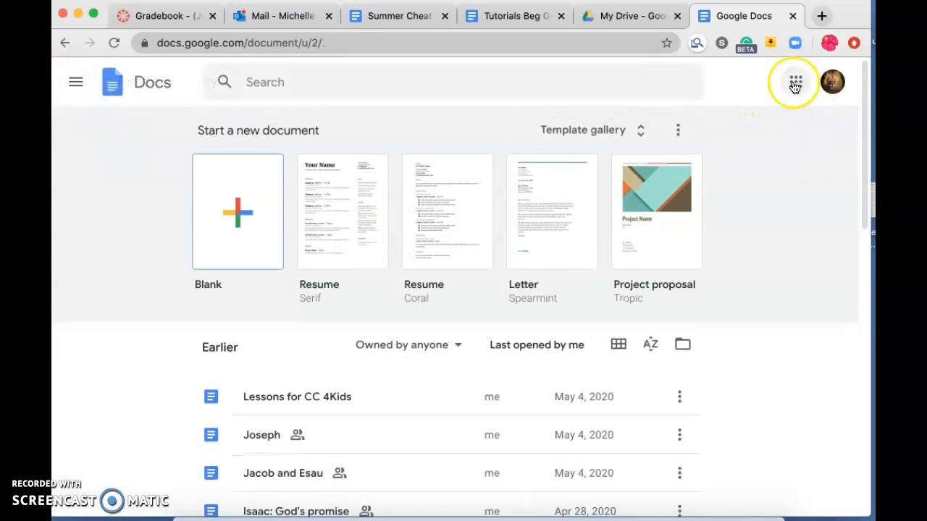
# Step: Create a blank document from the template gallery and go back to the Docs home page
pyautogui.click(635, 129)
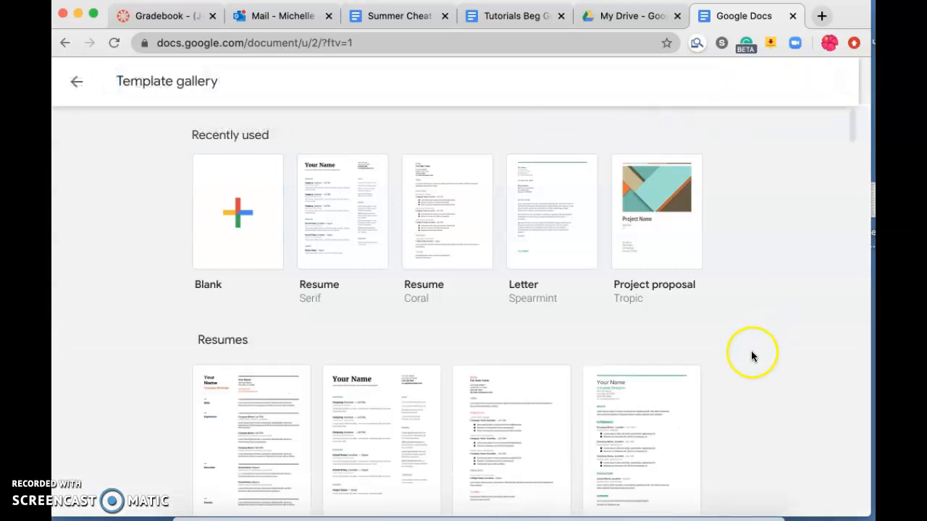
pyautogui.scroll(-4, 751, 330)
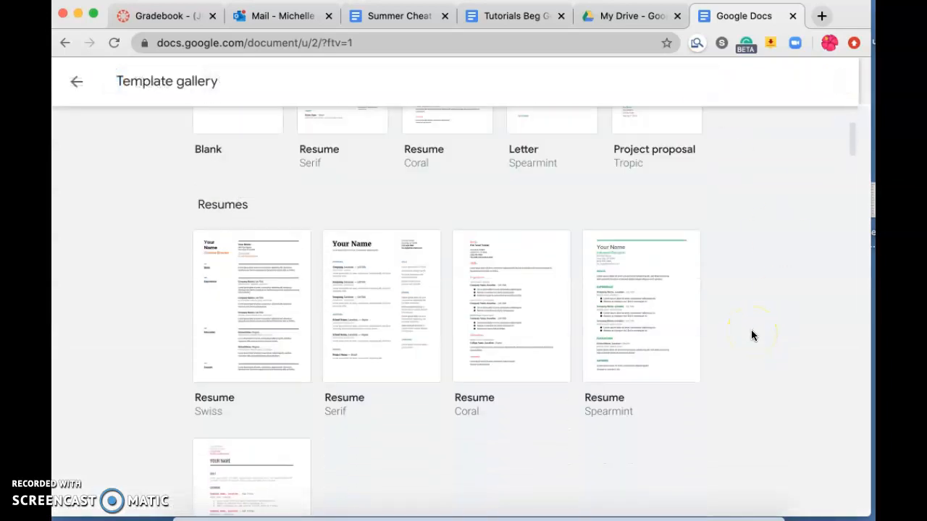
pyautogui.scroll(4, 751, 330)
pyautogui.click(234, 233)
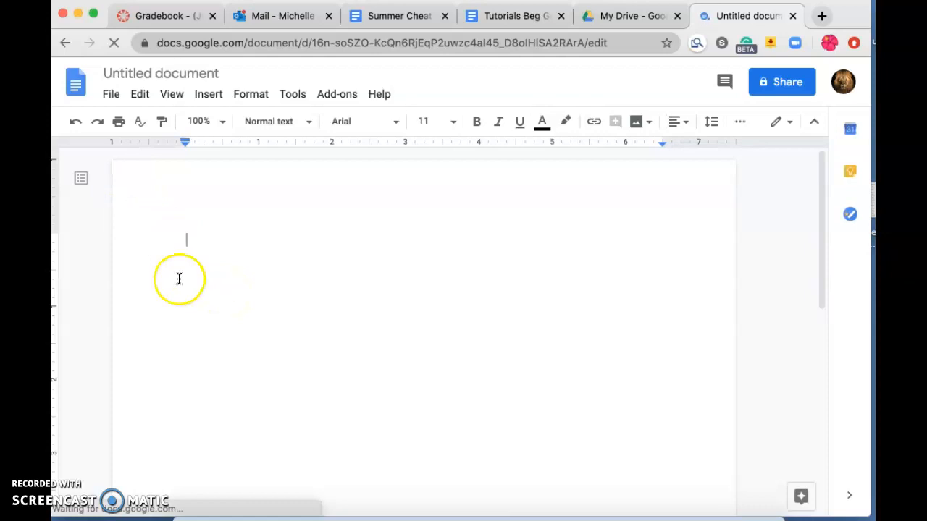
pyautogui.click(77, 84)
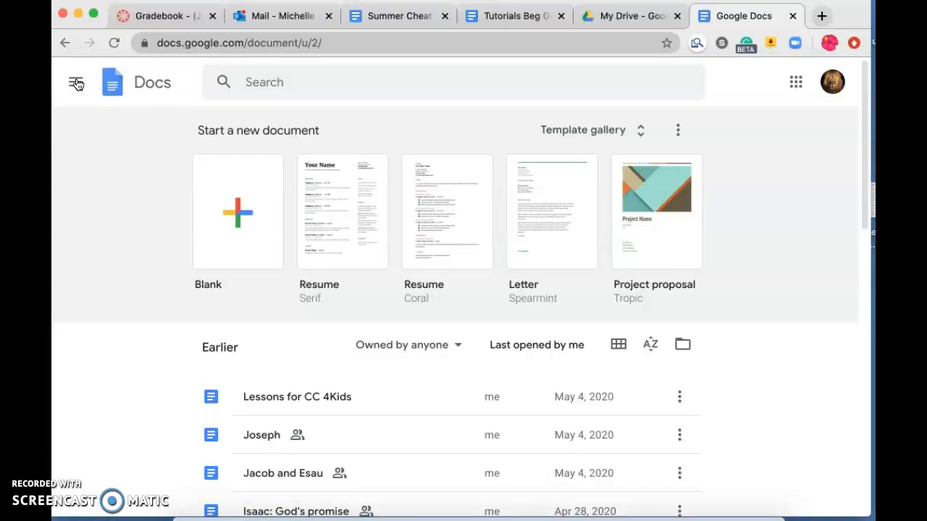
# Step: Search the documents for "lesson" and clear the search
pyautogui.click(296, 85)
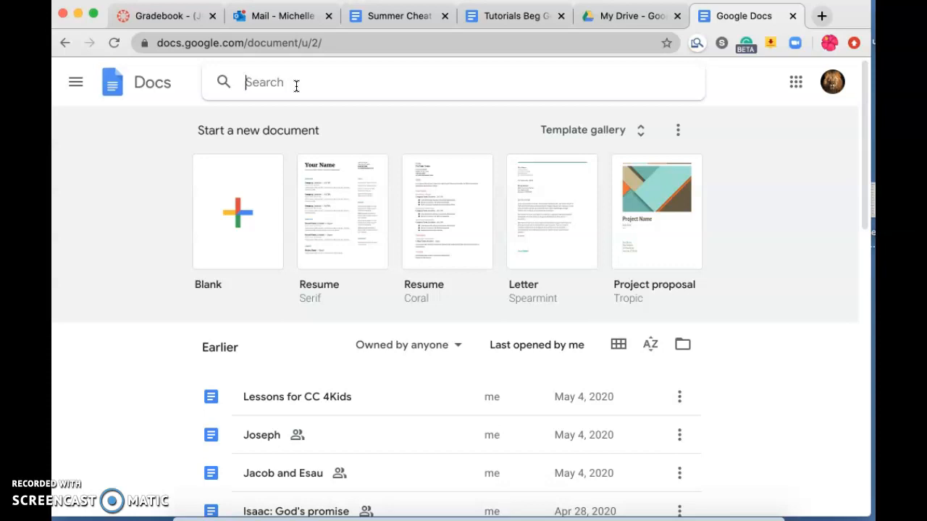
pyautogui.write('lesson')
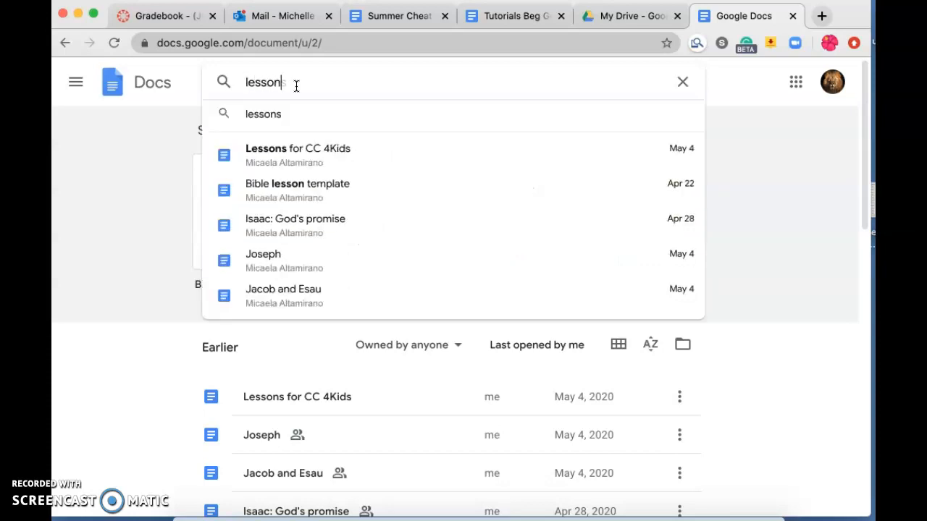
pyautogui.press('Return')
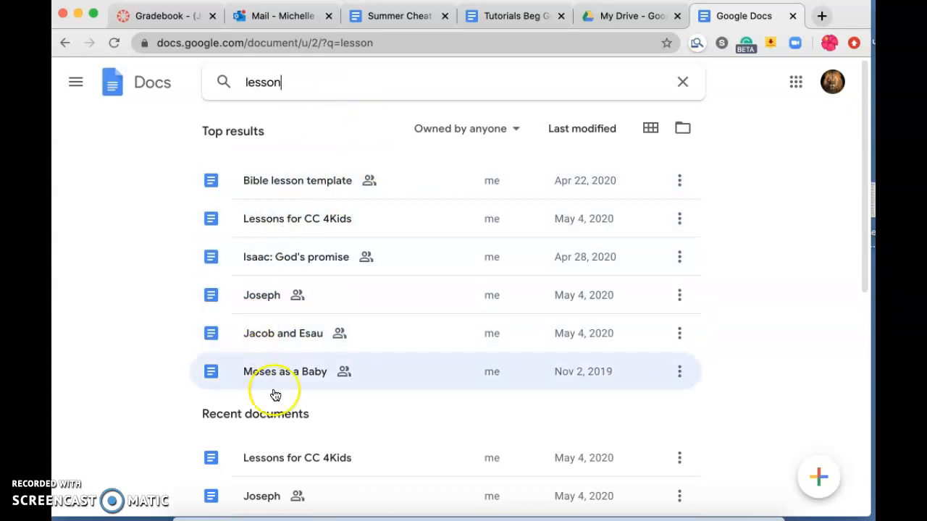
pyautogui.click(296, 81)
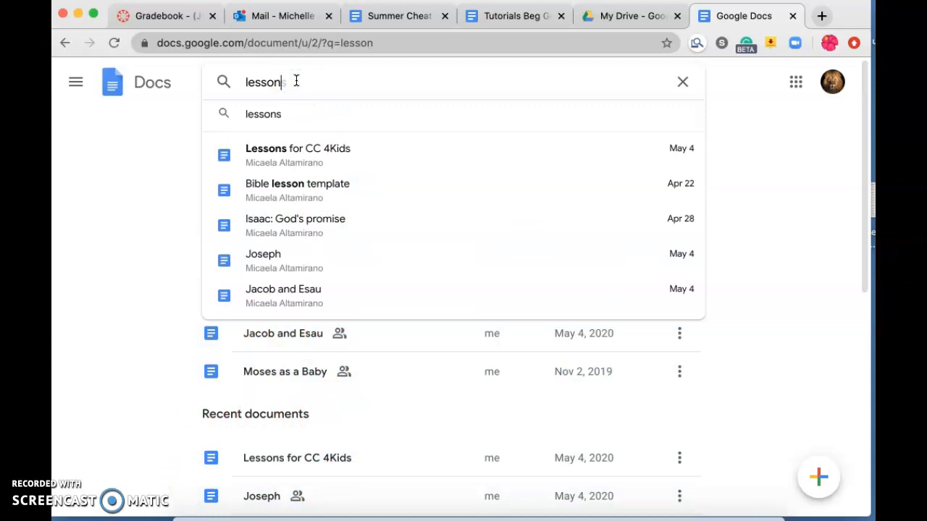
pyautogui.click(683, 84)
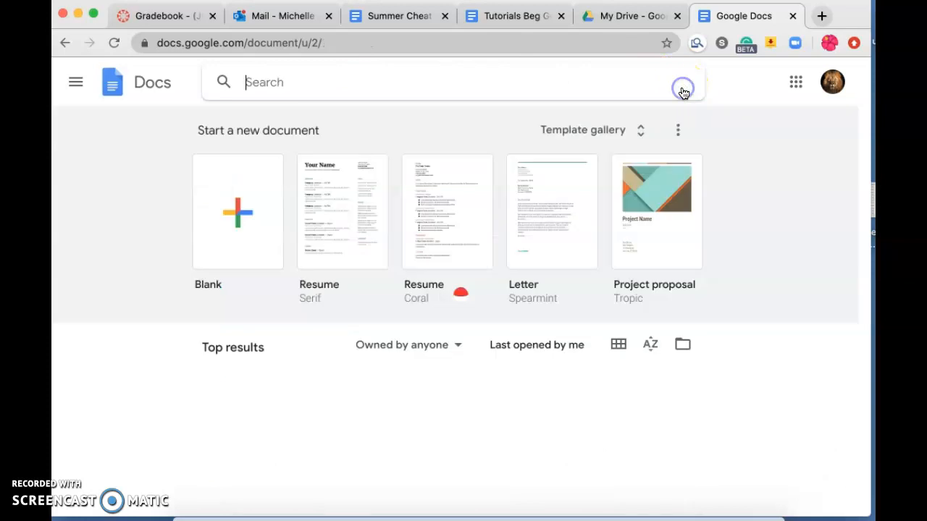
# Step: Create a blank document, enter the text "Fake", dismiss the document status tip, and title the document "Fake"
pyautogui.click(237, 227)
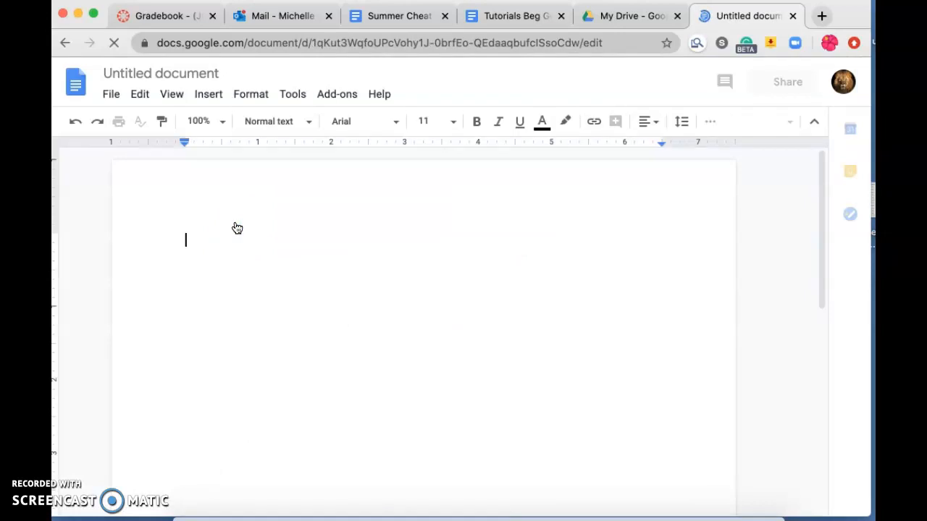
pyautogui.write('Fake')
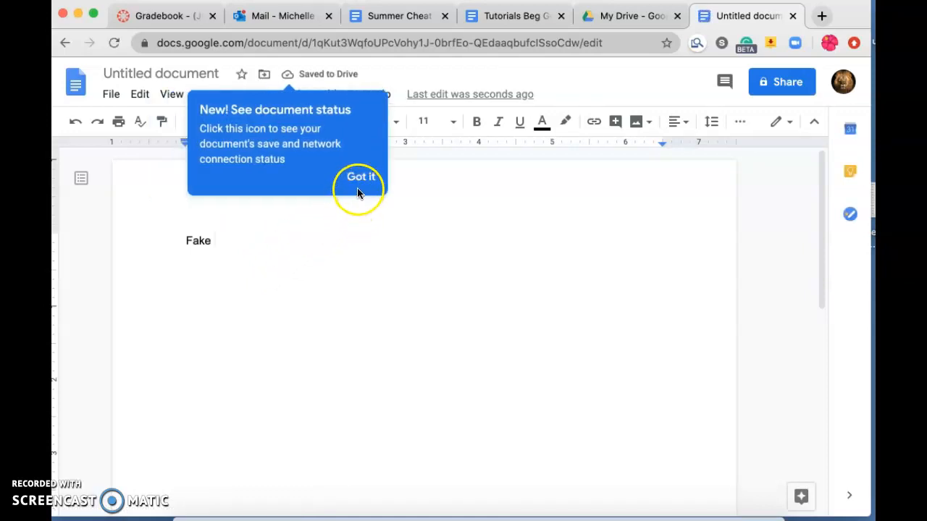
pyautogui.click(362, 181)
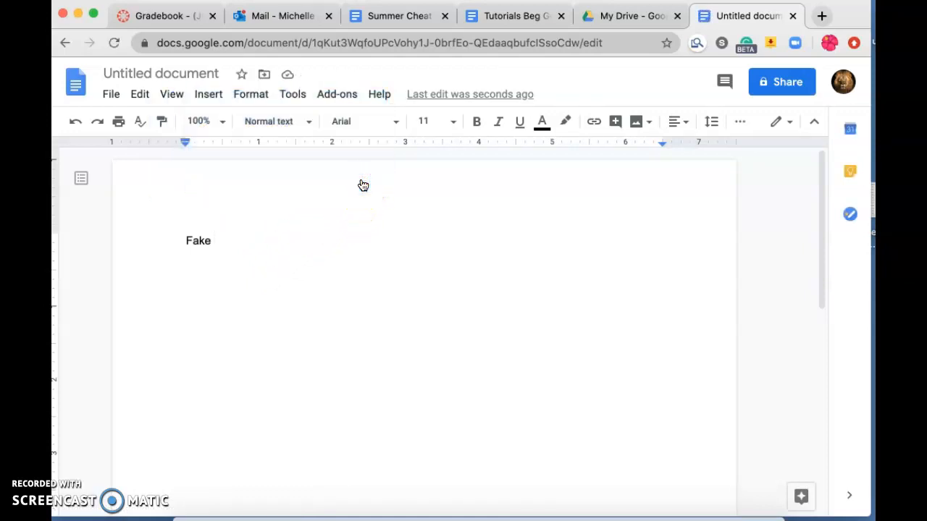
pyautogui.click(194, 74)
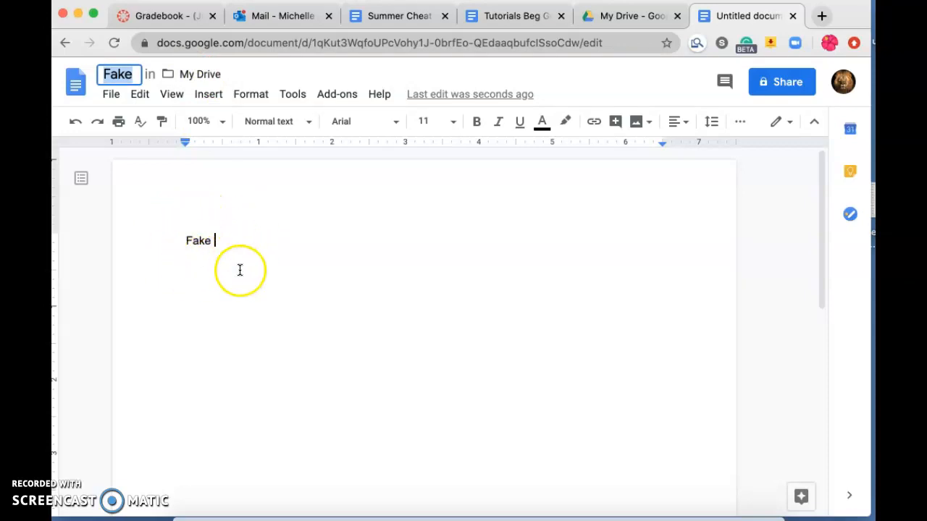
# Step: Replace the body text with "Fake 2", retype the end of the document title, and remove the "2" from the body
pyautogui.moveTo(226, 243); pyautogui.dragTo(158, 237)
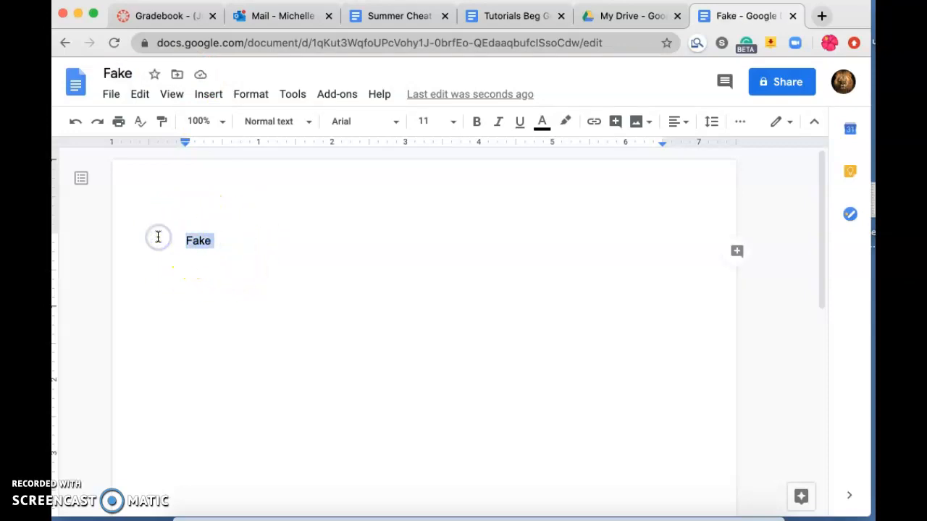
pyautogui.write('fake')
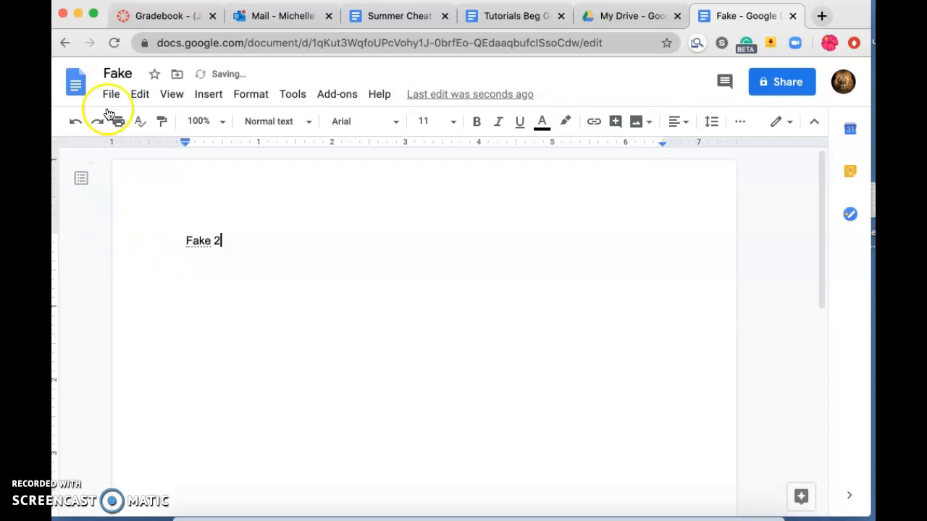
pyautogui.click(139, 73)
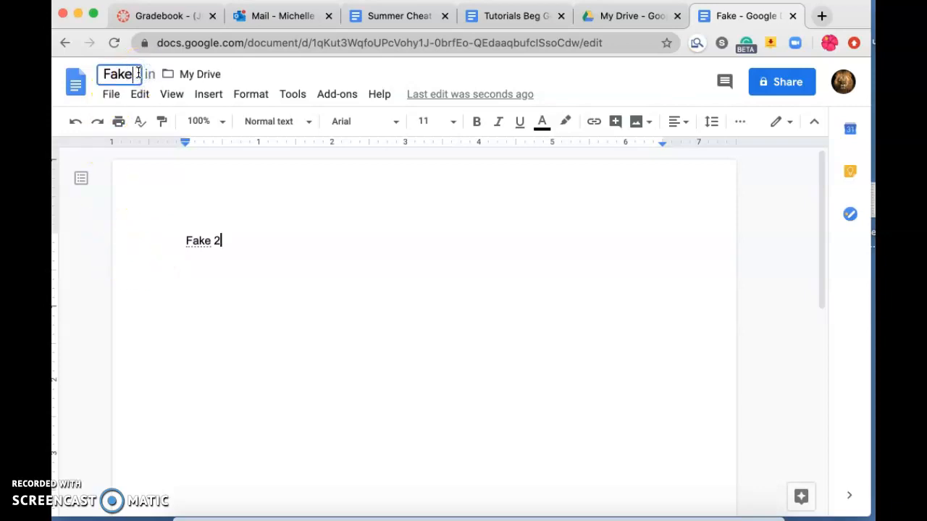
pyautogui.press('BackSpace')
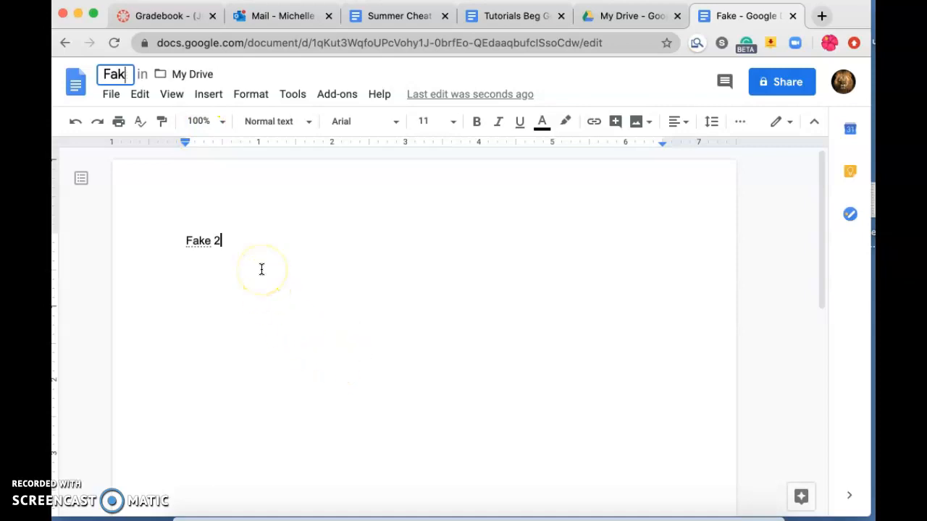
pyautogui.write('e')
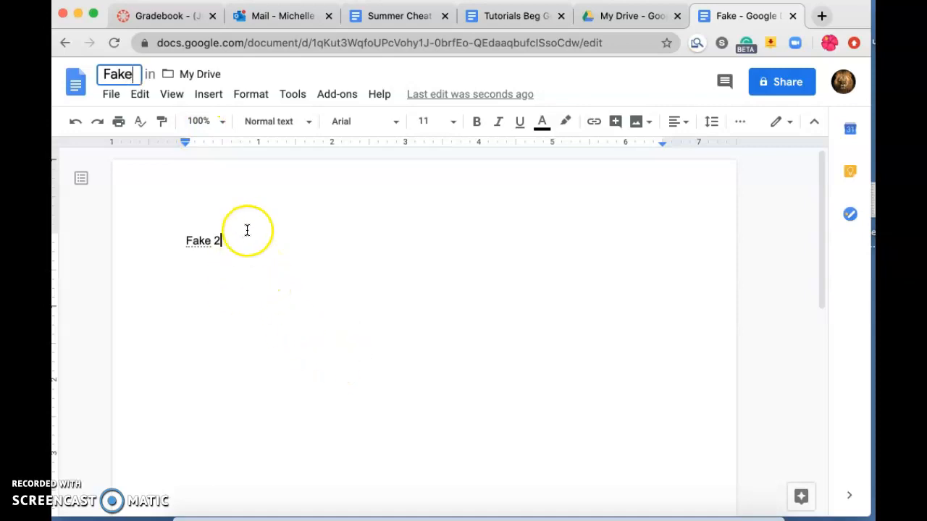
pyautogui.click(227, 221)
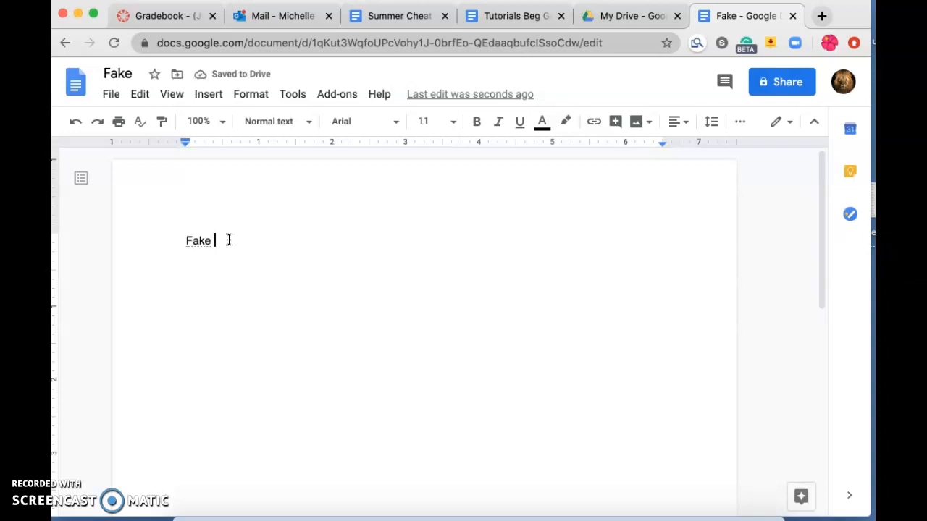
# Step: Create a folder named "Fake Folder" in My Drive and move the document into it
pyautogui.click(177, 76)
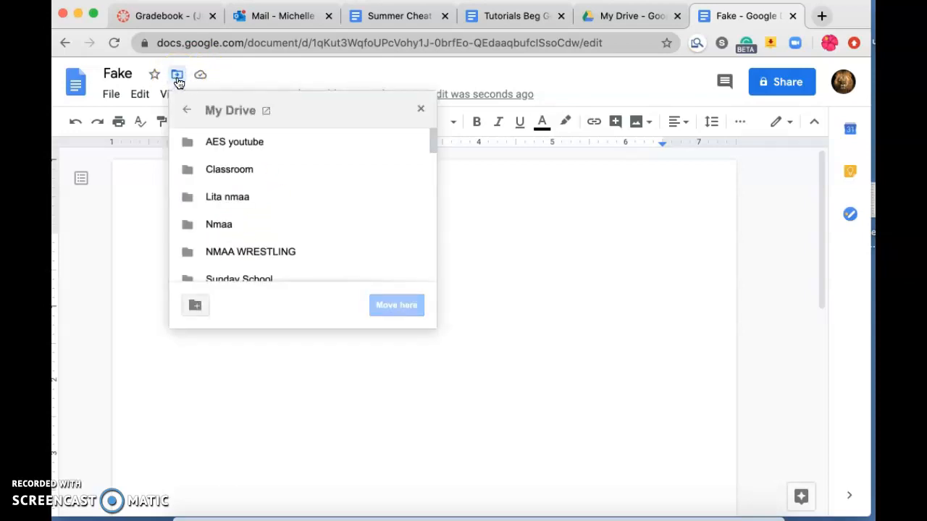
pyautogui.click(195, 306)
pyautogui.write('Fake Folder')
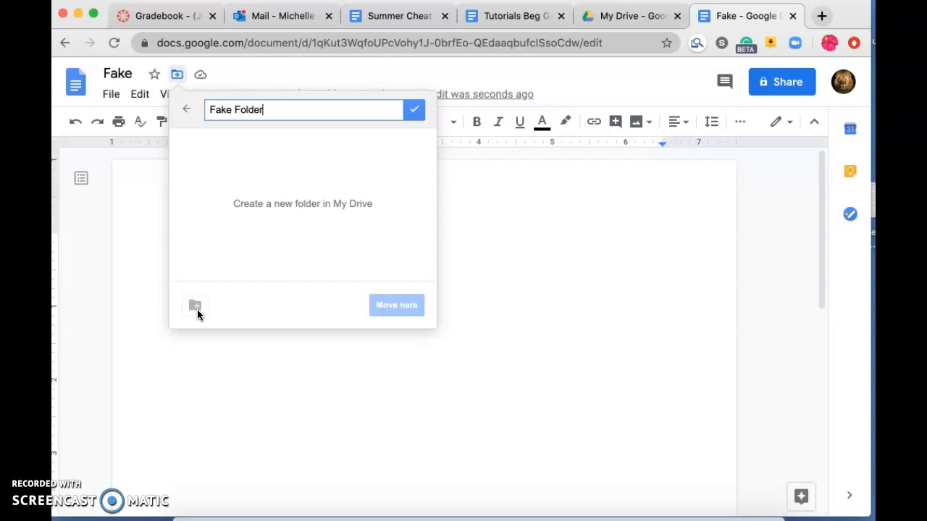
pyautogui.click(413, 110)
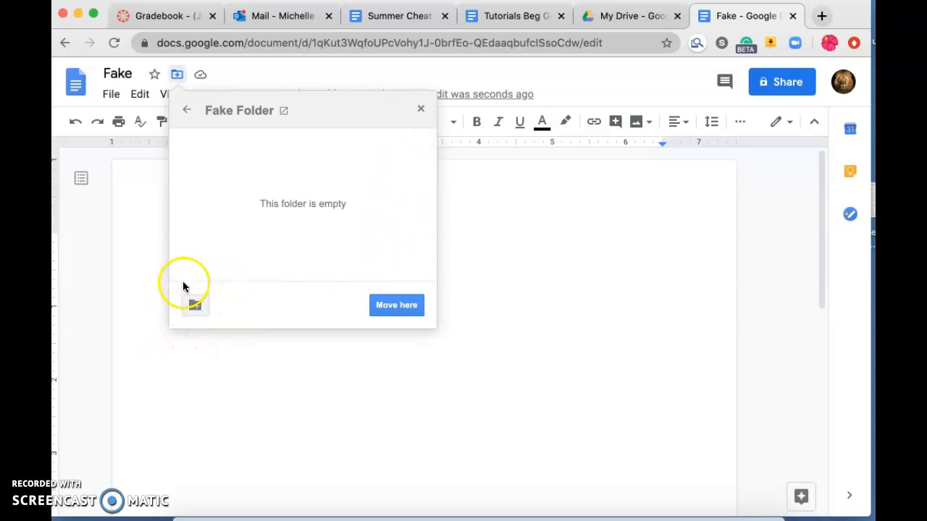
pyautogui.click(394, 306)
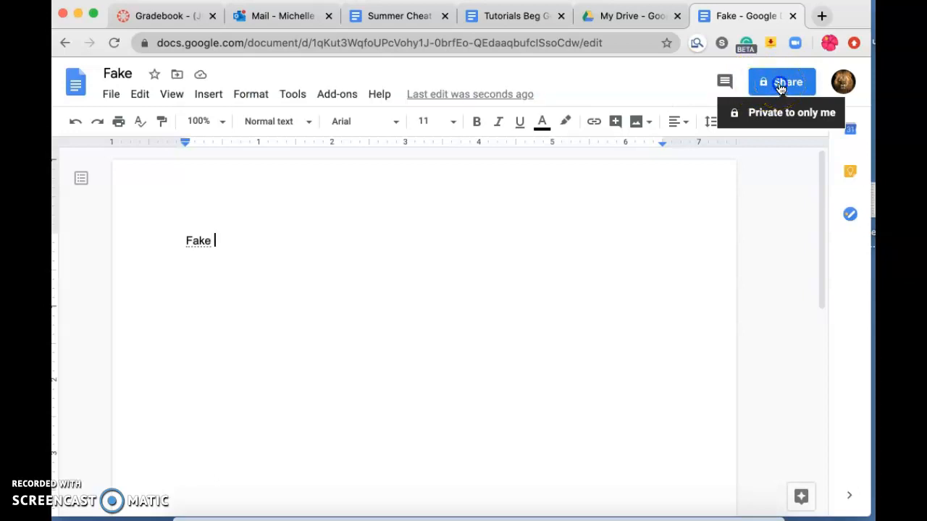
# Step: Share the document with anyone with the link as Viewer, checking the other role and access options before finishing
pyautogui.click(781, 86)
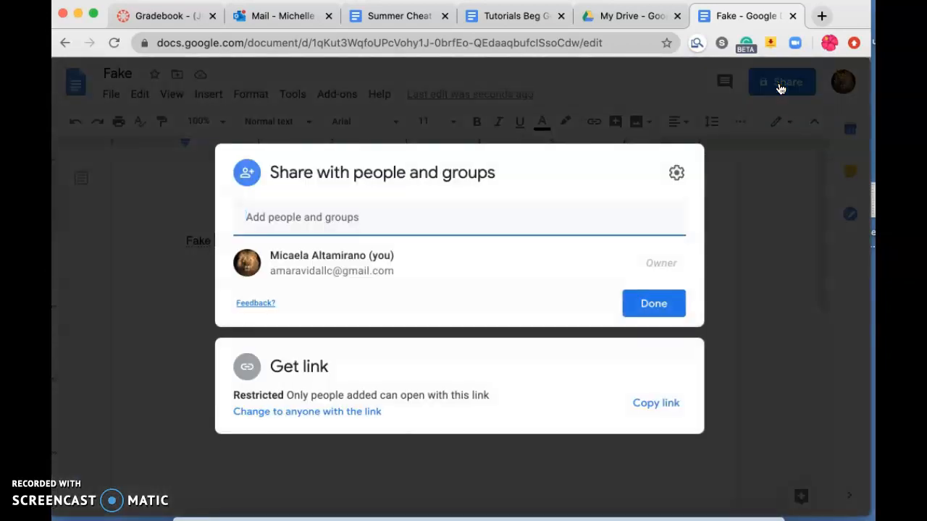
pyautogui.click(613, 343)
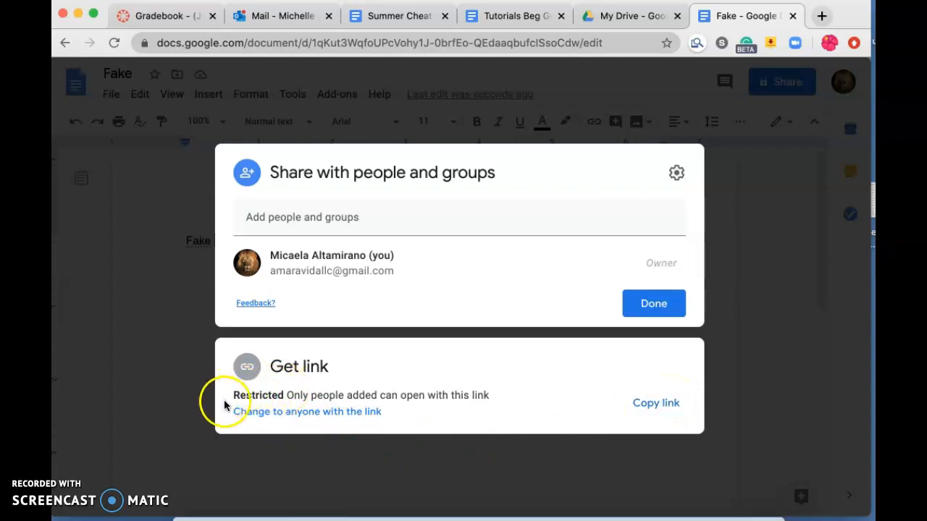
pyautogui.click(306, 413)
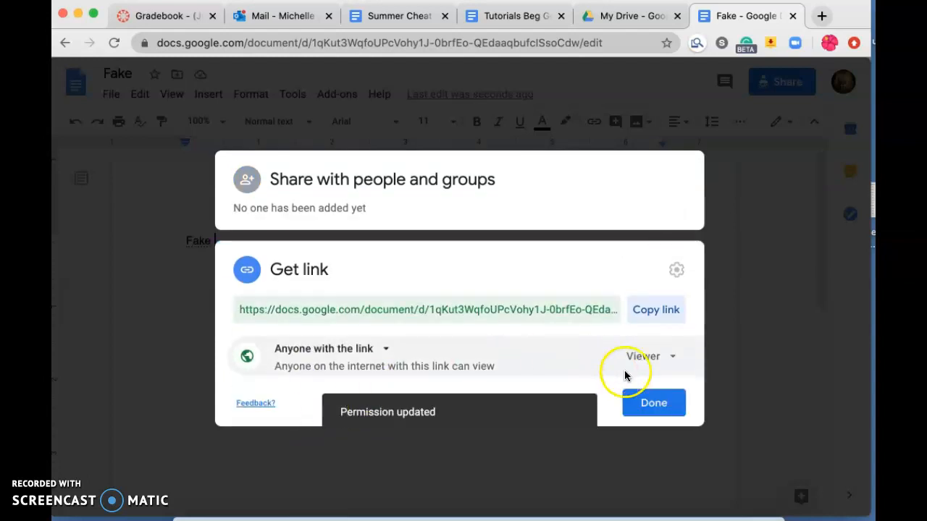
pyautogui.click(672, 357)
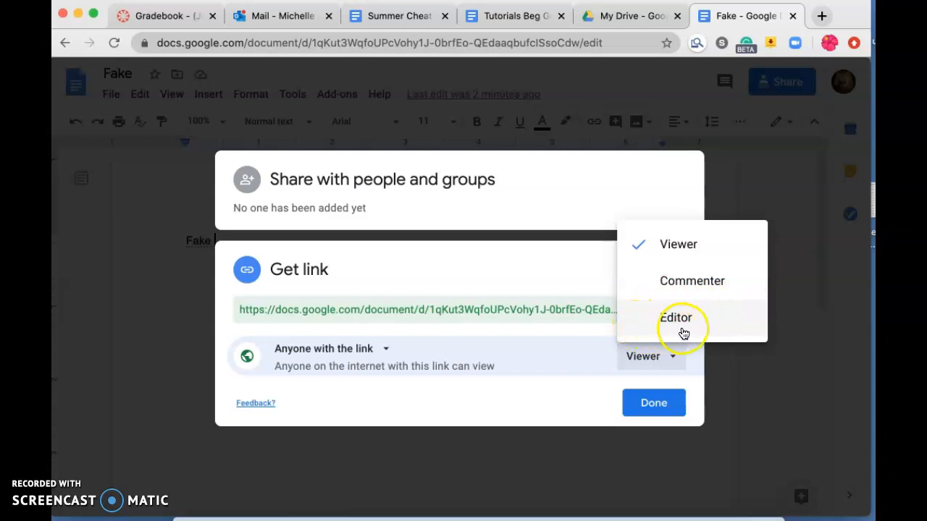
pyautogui.click(655, 250)
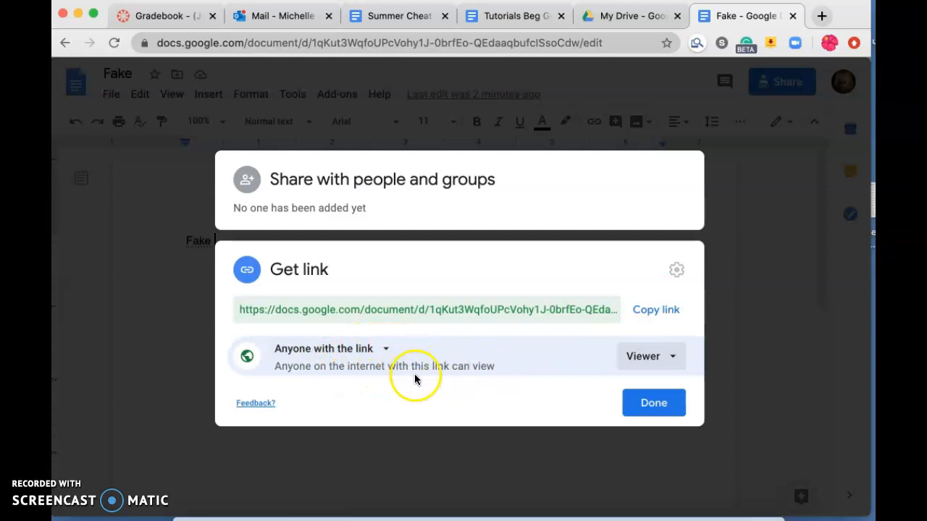
pyautogui.click(386, 352)
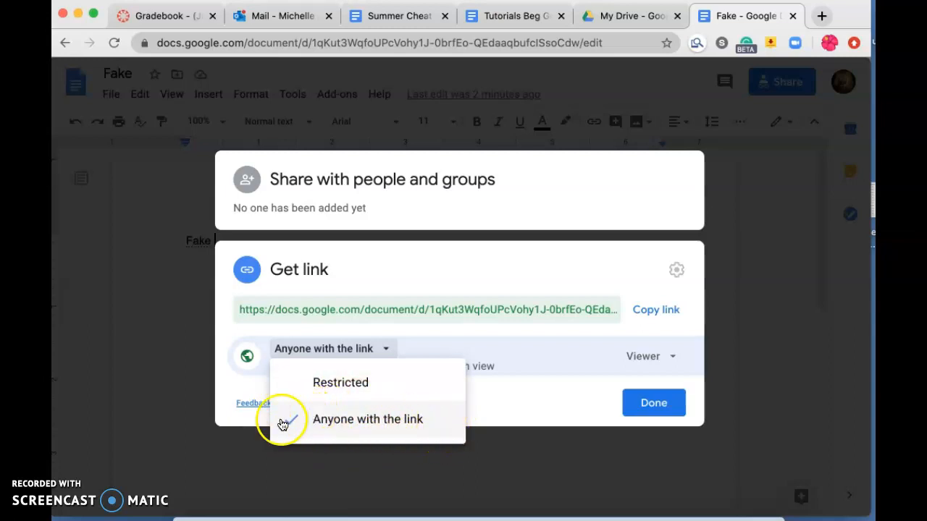
pyautogui.click(649, 404)
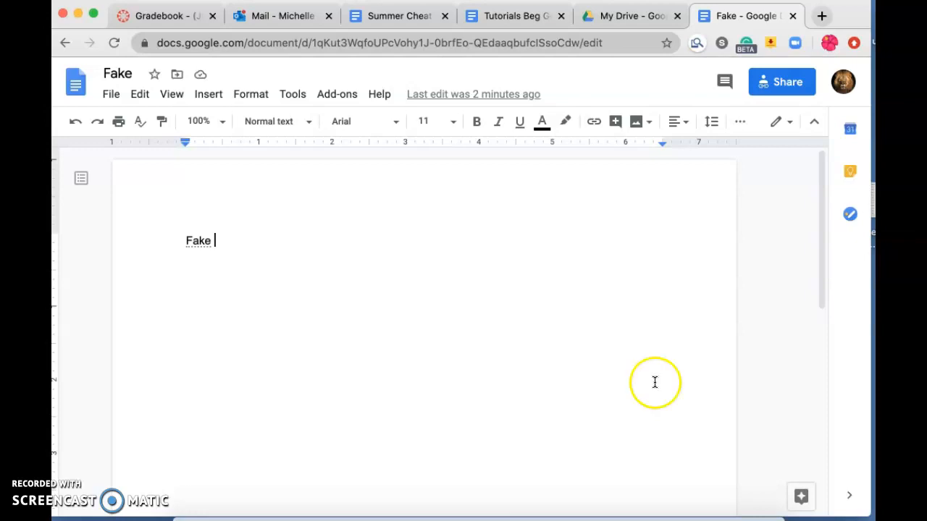
# Step: Try the document at 50% zoom and return it to 100%
pyautogui.moveTo(769, 87)
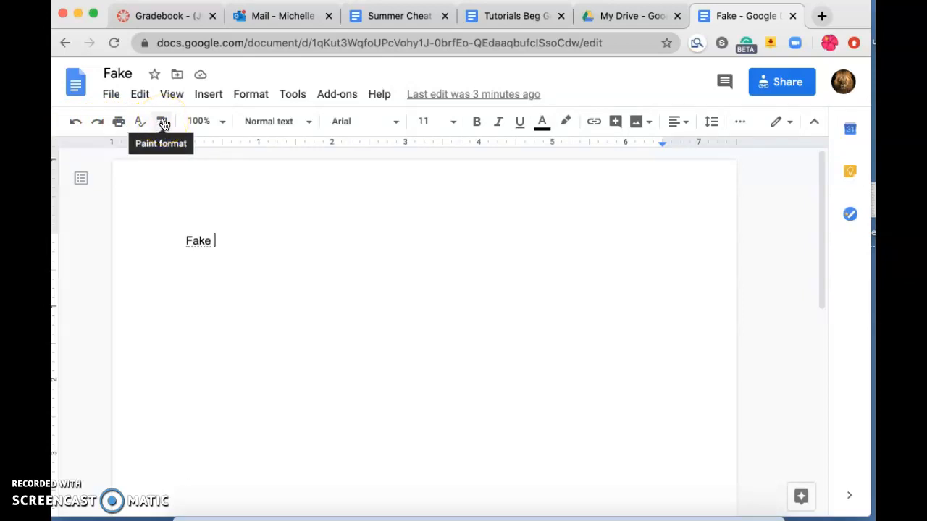
pyautogui.click(220, 124)
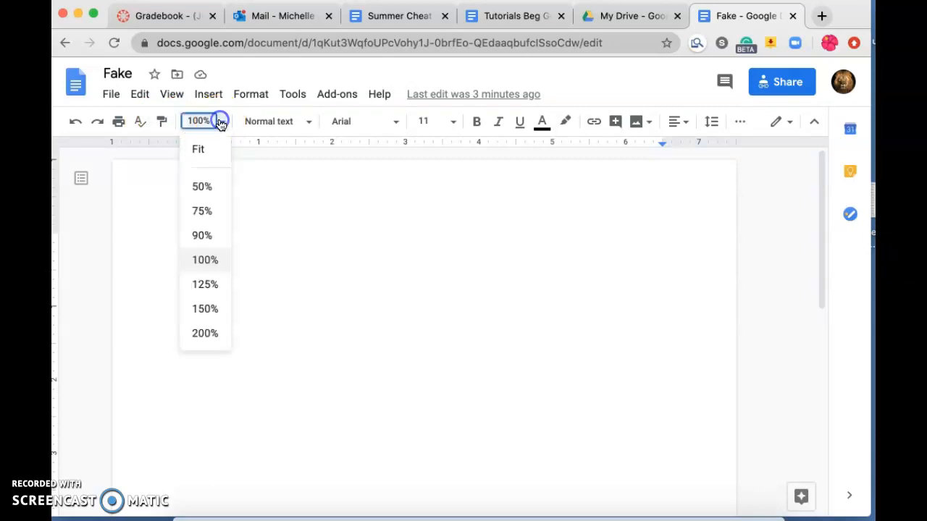
pyautogui.click(208, 183)
pyautogui.click(221, 125)
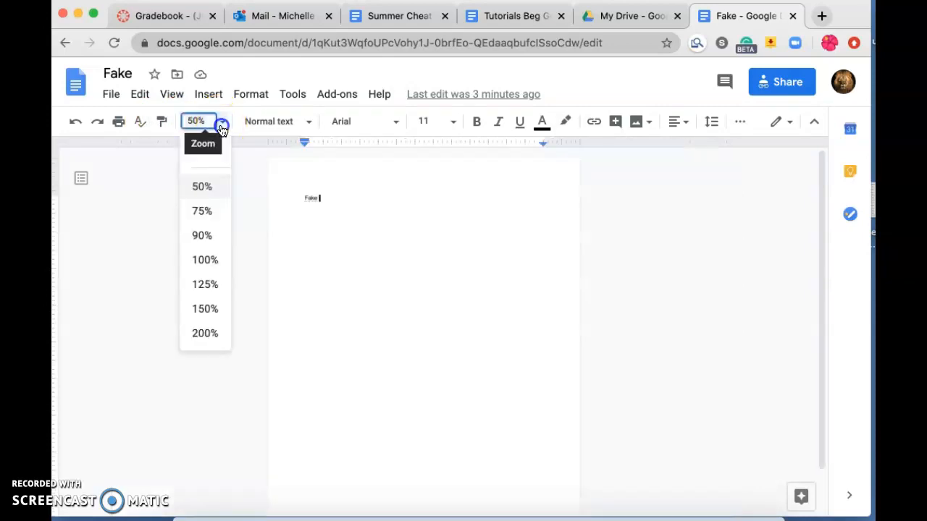
pyautogui.click(205, 258)
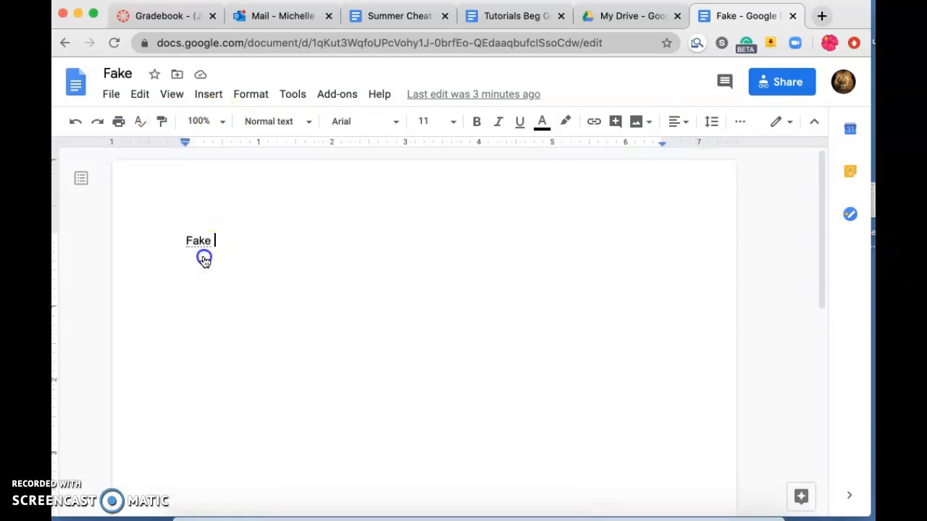
# Step: Examine the available paragraph styles, fonts, font sizes and text colours without applying any of them
pyautogui.click(309, 123)
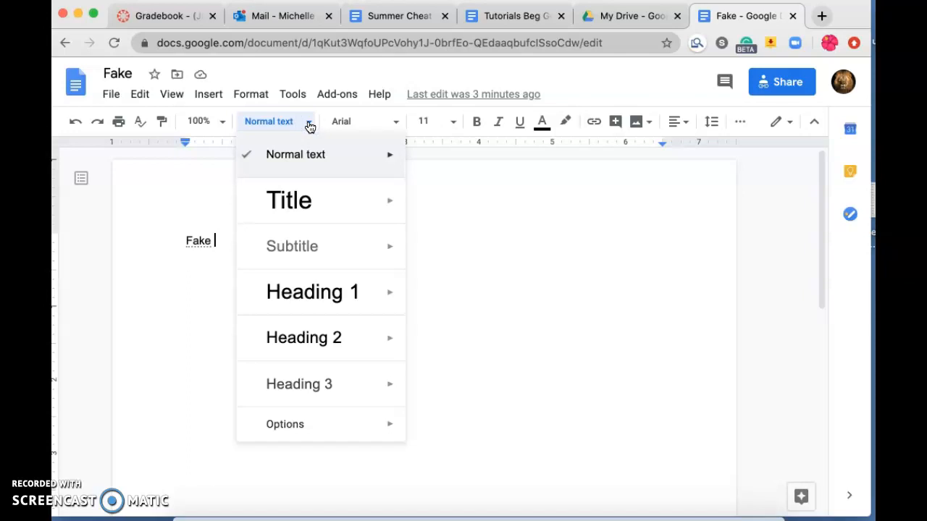
pyautogui.click(307, 203)
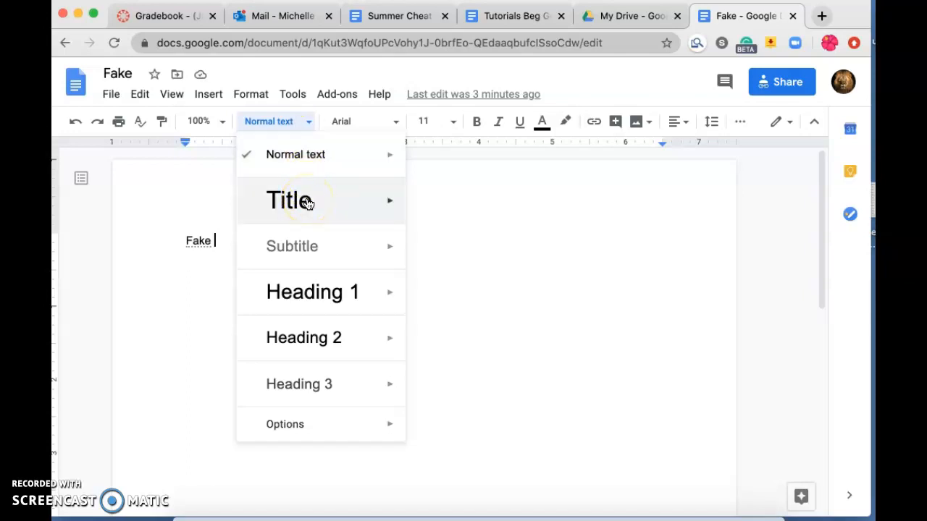
pyautogui.click(396, 123)
pyautogui.scroll(-3, 387, 405)
pyautogui.scroll(3, 389, 413)
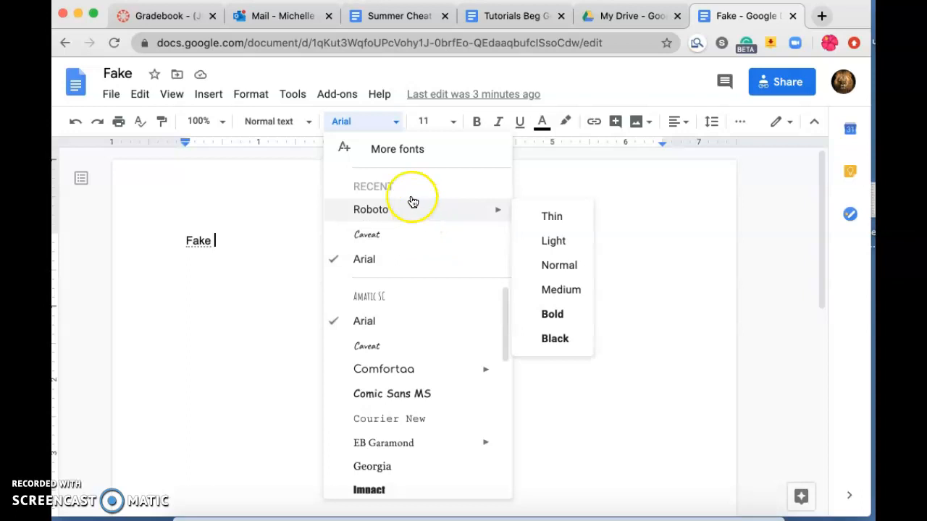
pyautogui.click(455, 123)
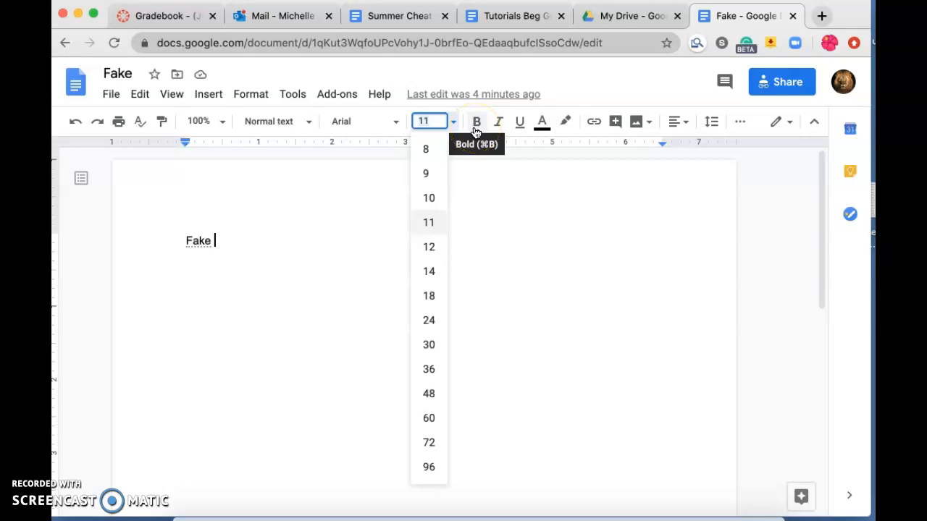
pyautogui.click(543, 132)
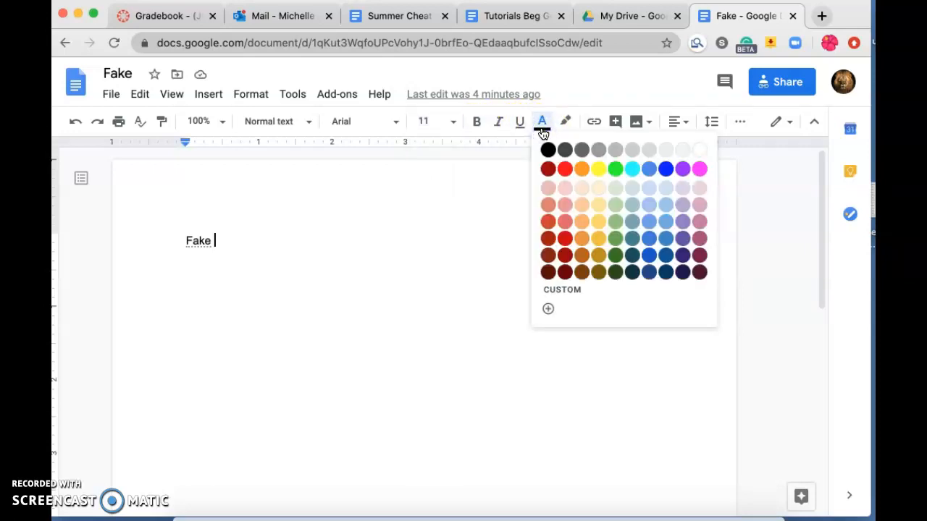
pyautogui.click(593, 122)
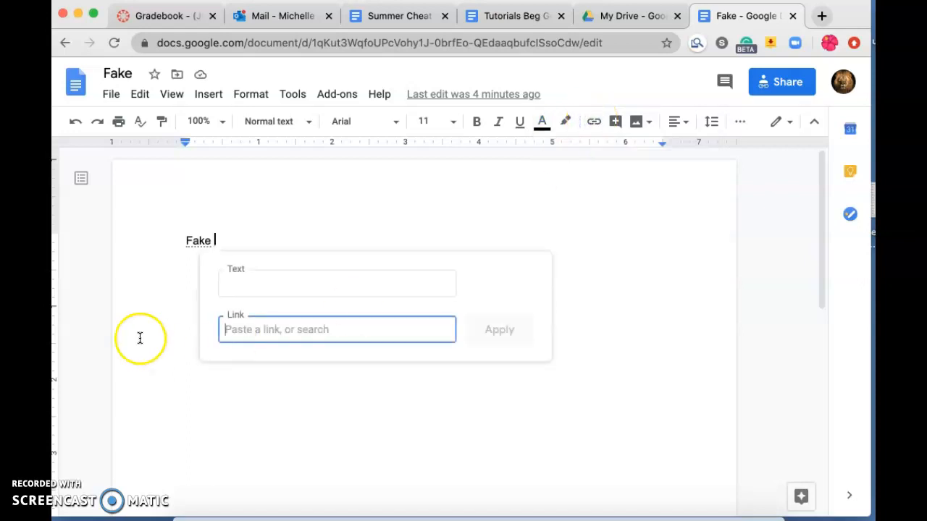
pyautogui.click(259, 287)
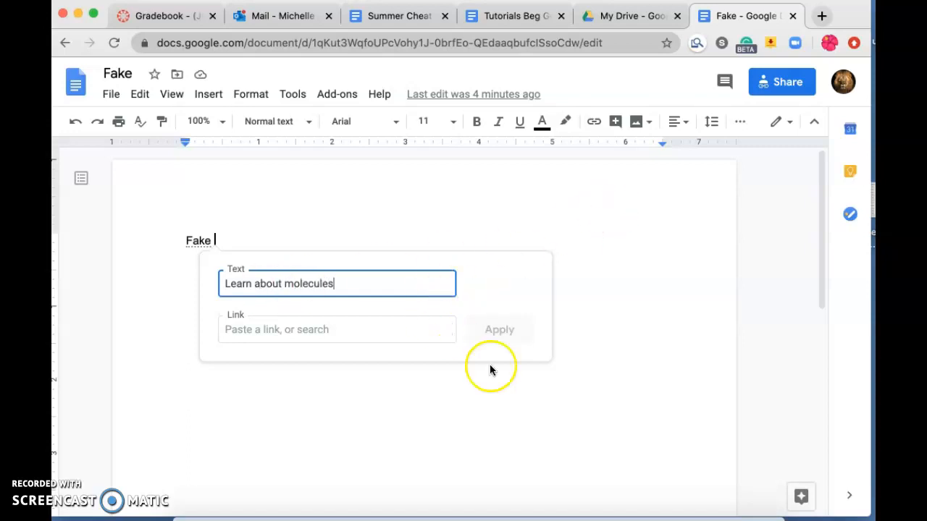
pyautogui.click(435, 428)
# Step: Start inserting a link after the word "Fake" with the display text "Learn about molecules"
pyautogui.click(595, 124)
pyautogui.click(303, 283)
pyautogui.write('Lear')
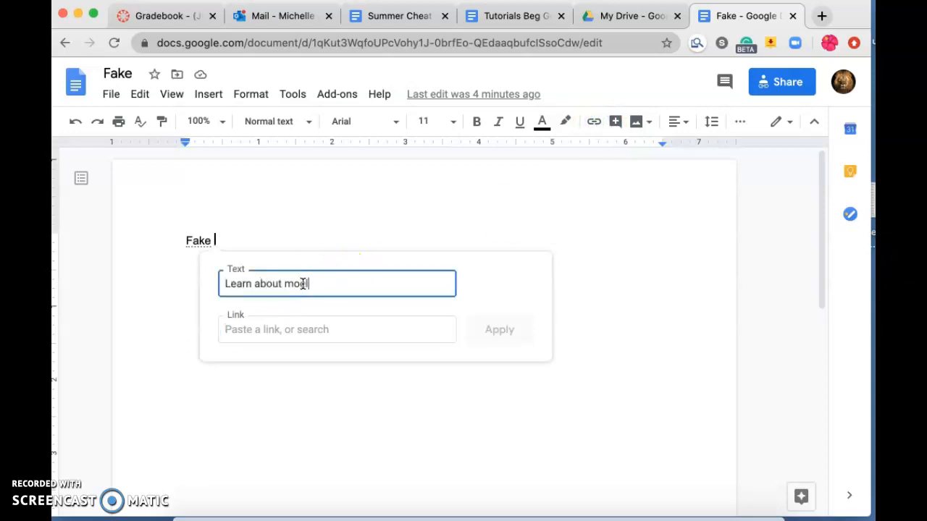
pyautogui.write('n about molecules')
# Step: Search the web for "molecules" in a new browser tab and select the address of the Khan Academy molecules and compounds article
pyautogui.click(821, 16)
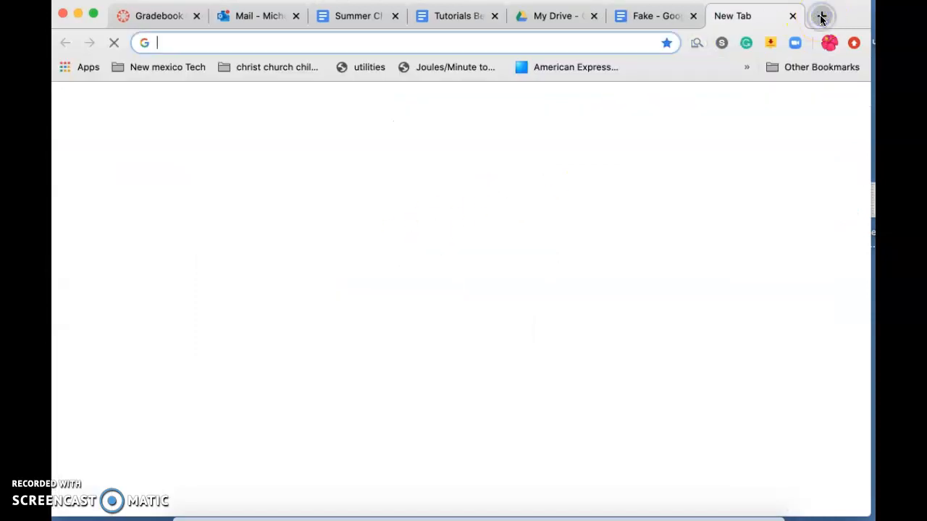
pyautogui.write('mole')
pyautogui.write('cules')
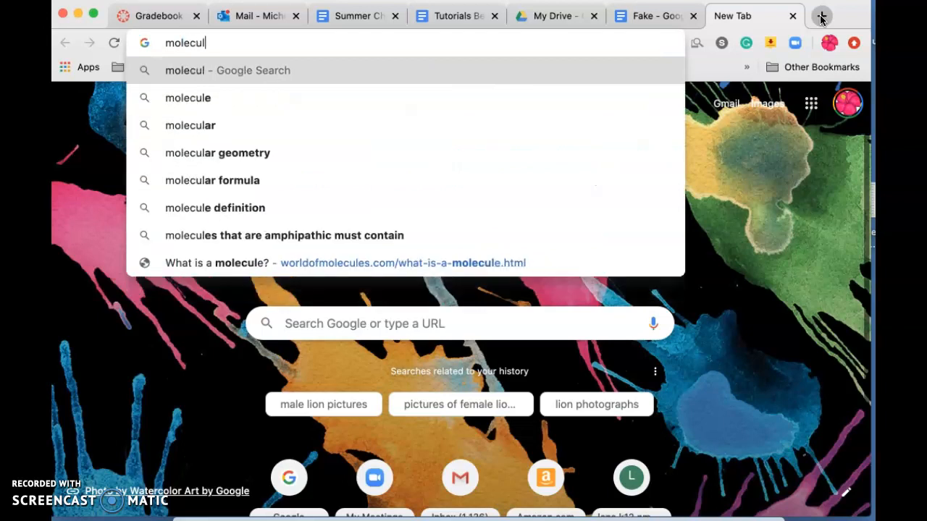
pyautogui.press('Return')
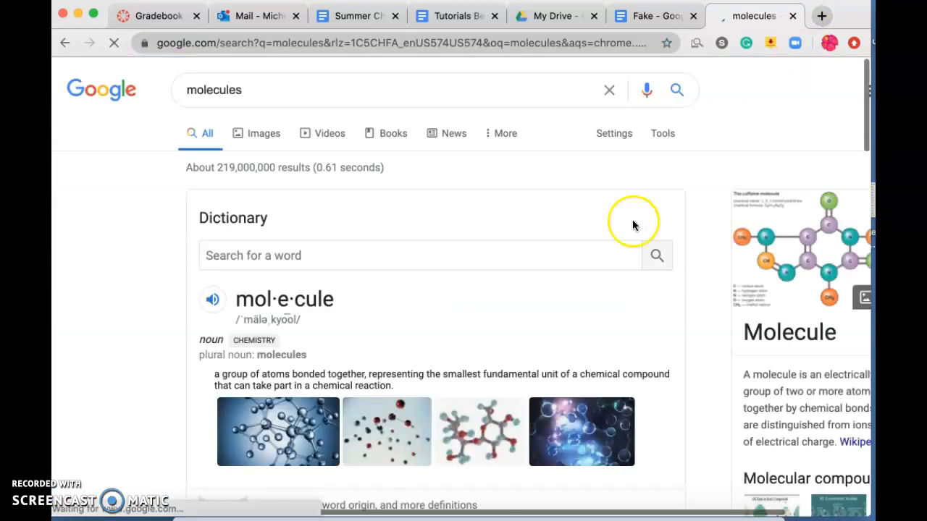
pyautogui.scroll(-7, 503, 327)
pyautogui.scroll(-2, 503, 326)
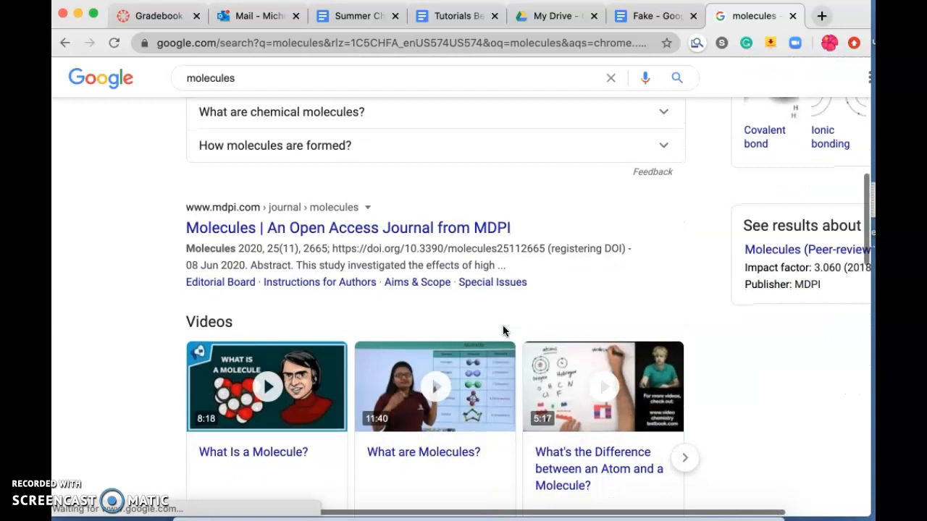
pyautogui.scroll(-2, 492, 330)
pyautogui.scroll(-4, 491, 334)
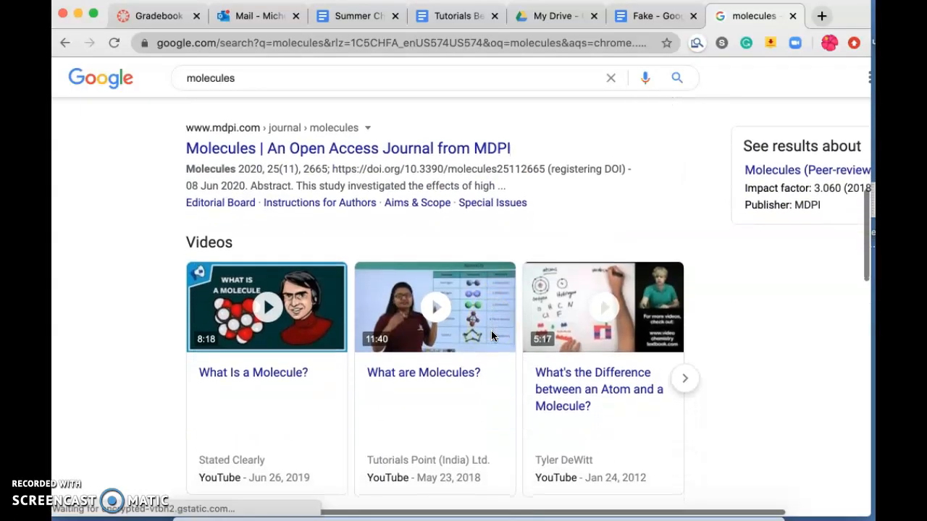
pyautogui.scroll(-3, 491, 336)
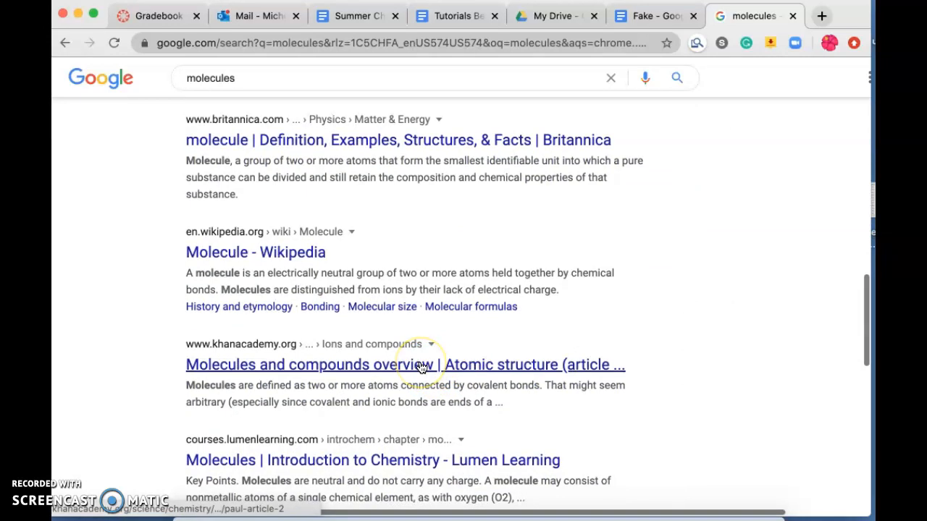
pyautogui.click(422, 367)
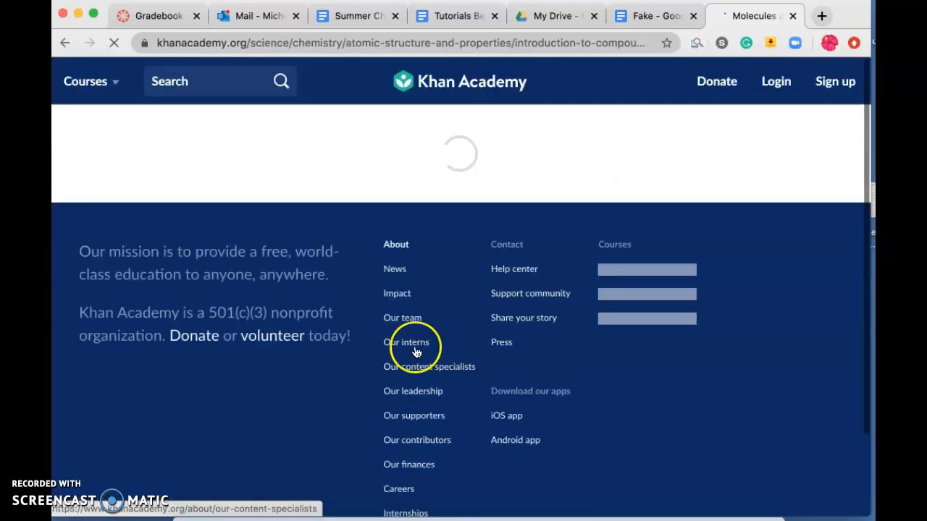
pyautogui.click(288, 39)
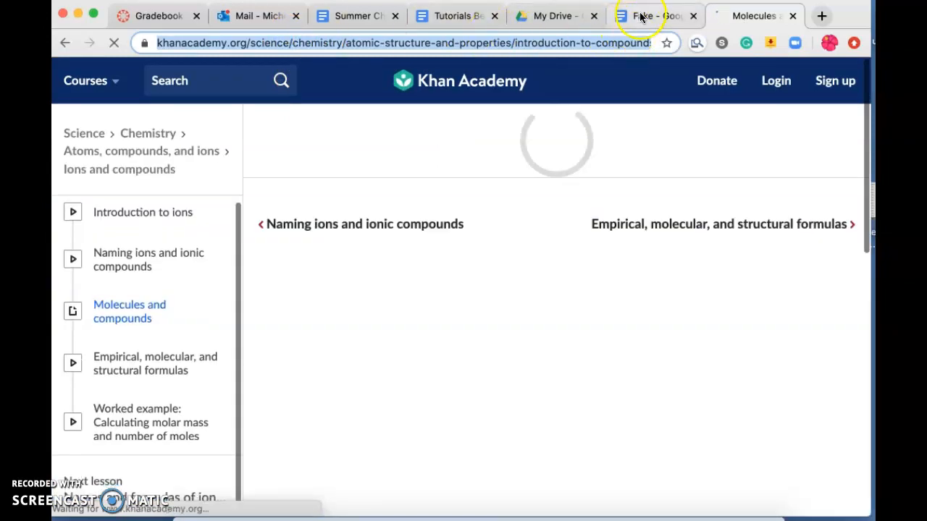
# Step: Back in the Fake document, link "Learn about molecules" to the suggested lumenlearning.com Molecules page and apply the link
pyautogui.click(641, 17)
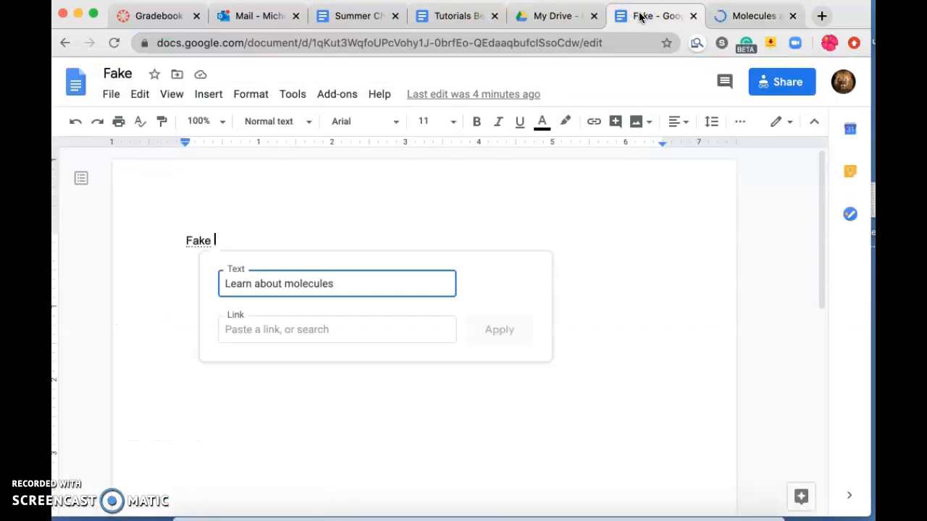
pyautogui.click(320, 331)
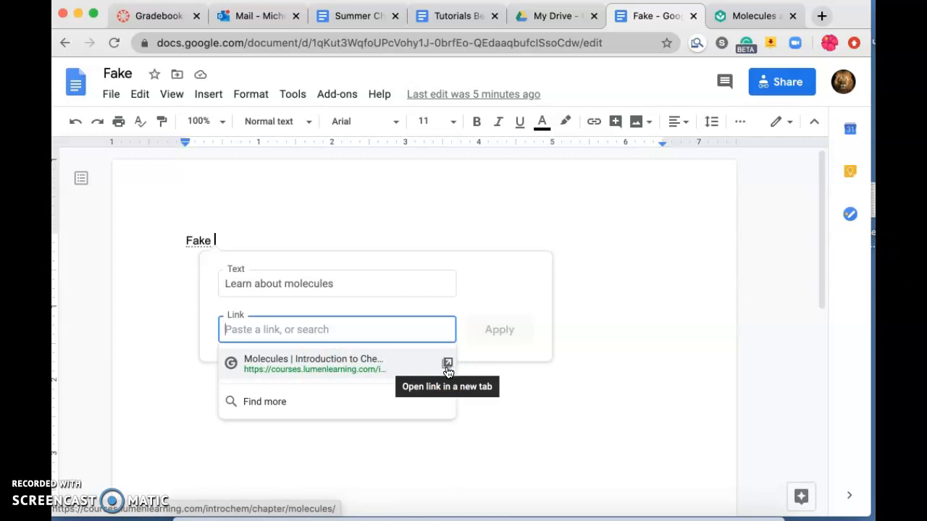
pyautogui.click(298, 328)
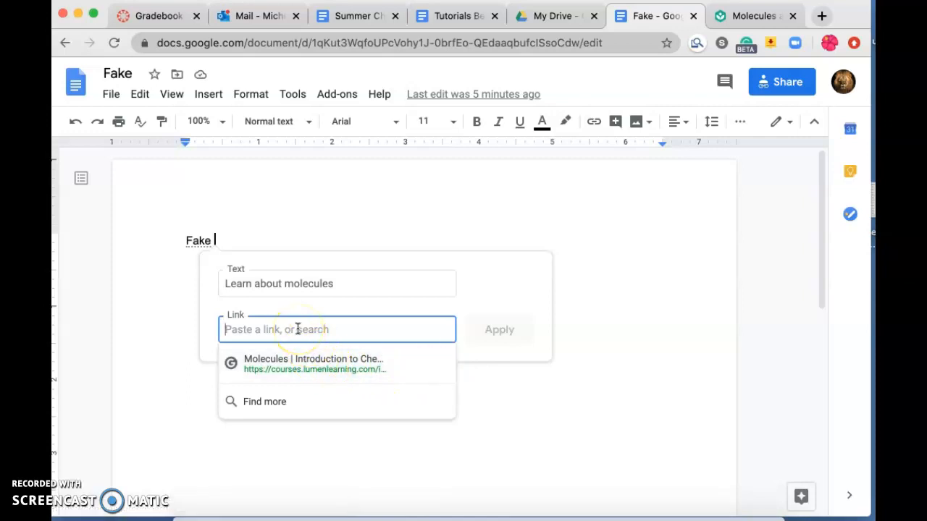
pyautogui.click(282, 365)
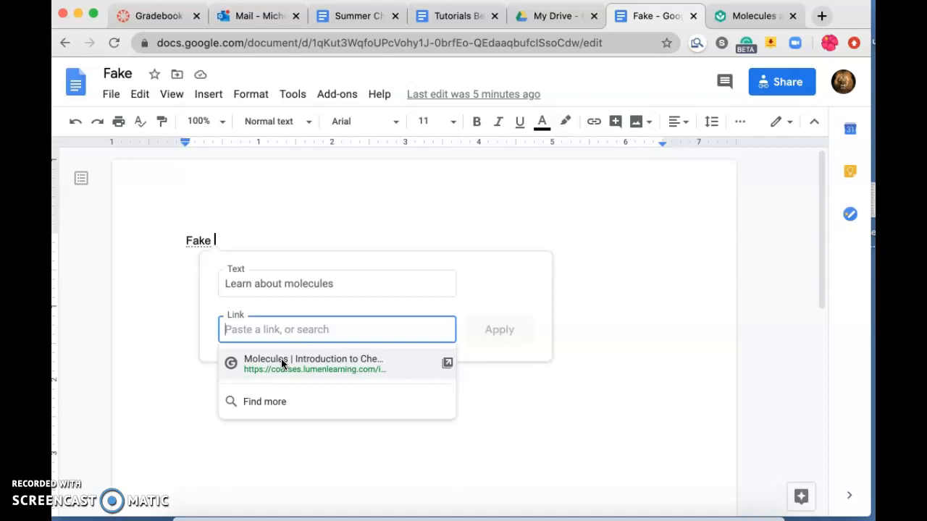
pyautogui.click(271, 333)
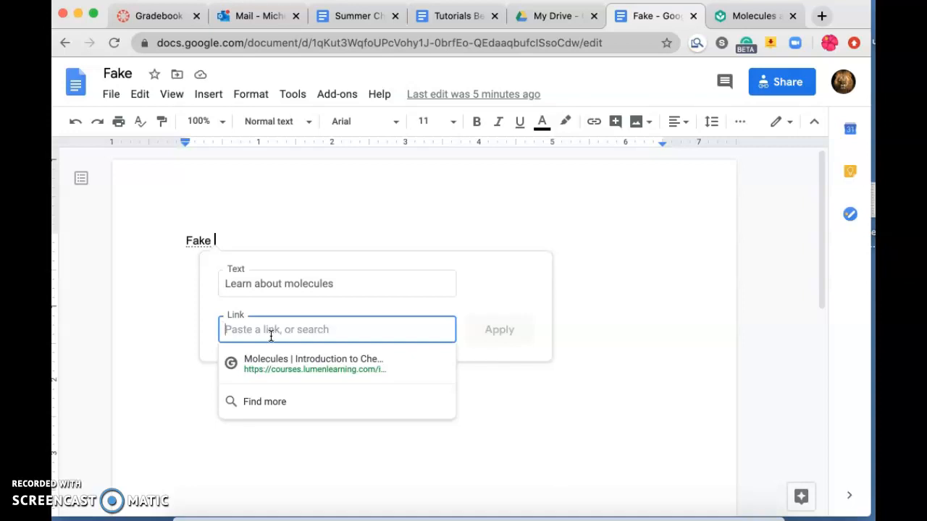
pyautogui.click(269, 362)
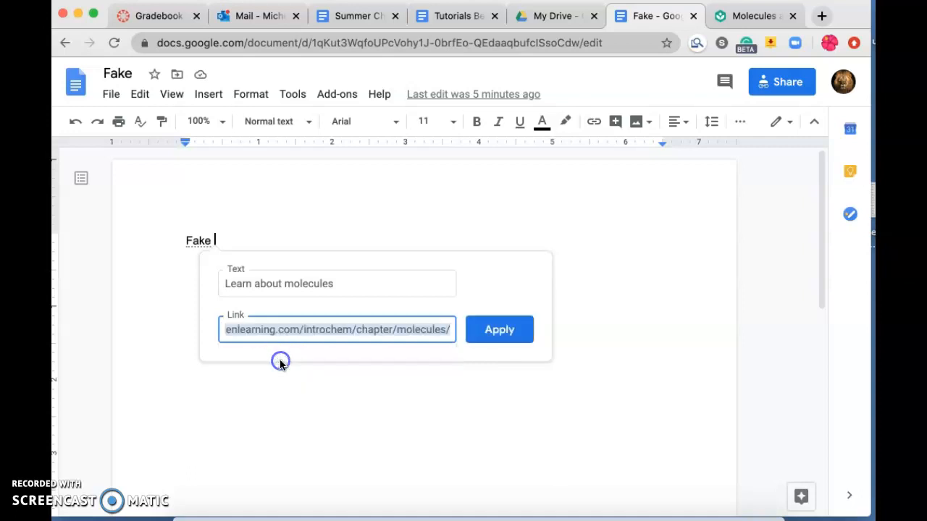
pyautogui.click(507, 337)
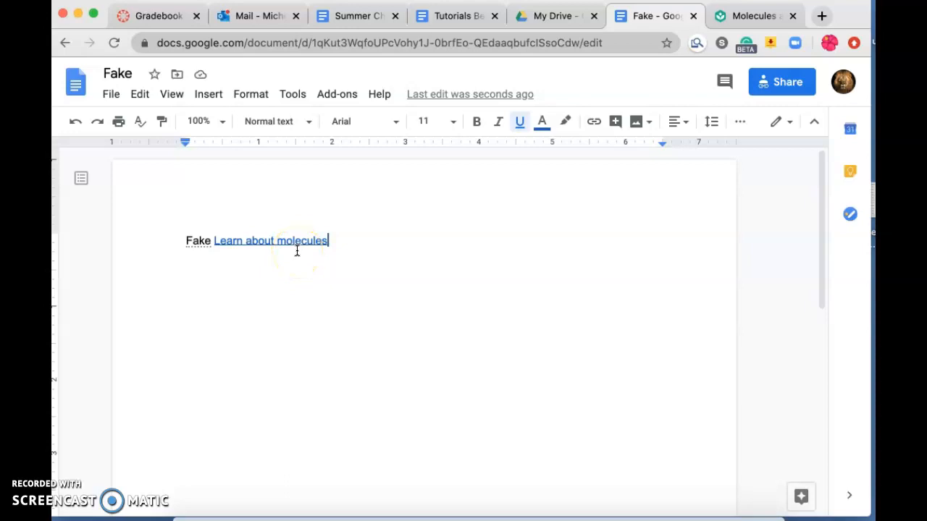
# Step: Add the comment "this is a great document" to the word "molecules" and resolve it
pyautogui.click(615, 122)
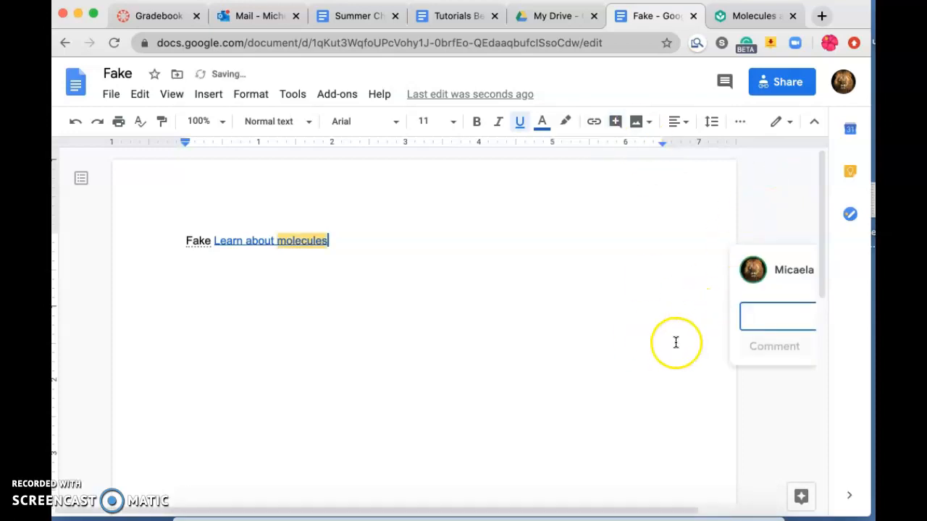
pyautogui.write('this is a great document')
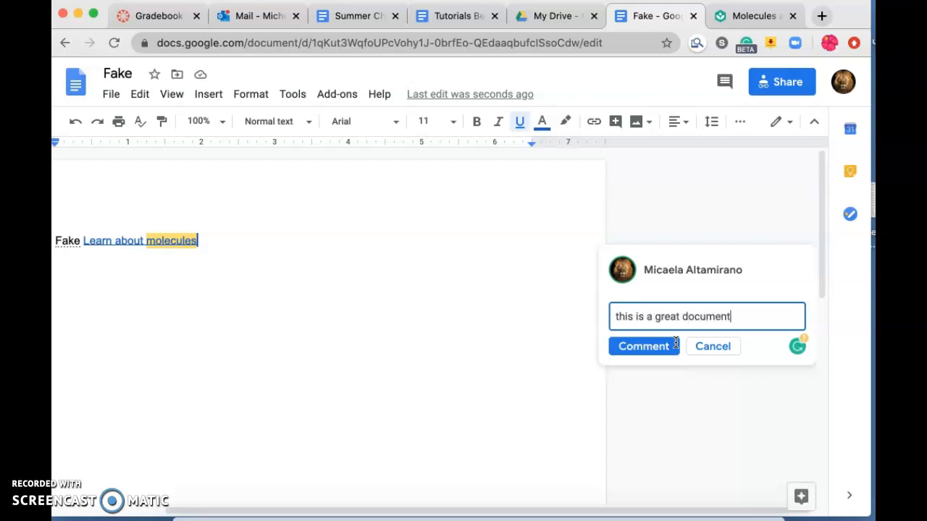
pyautogui.click(647, 355)
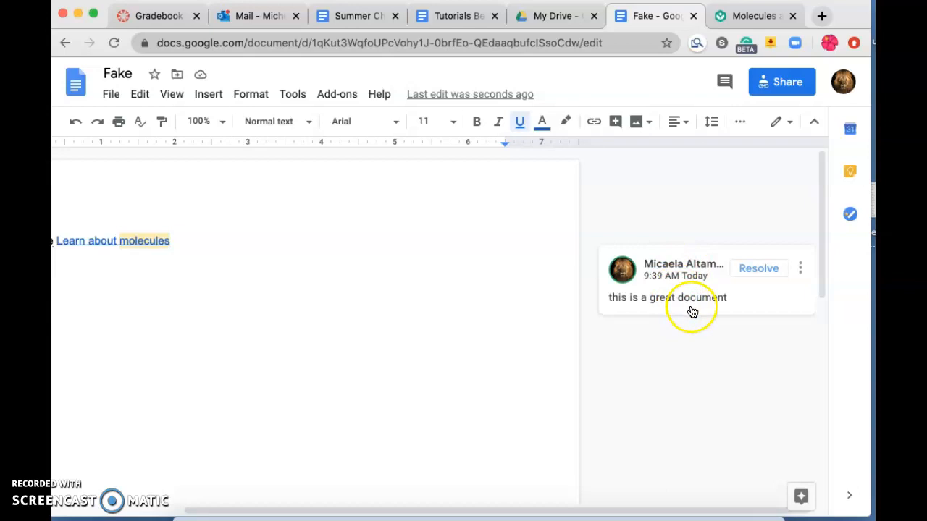
pyautogui.click(766, 277)
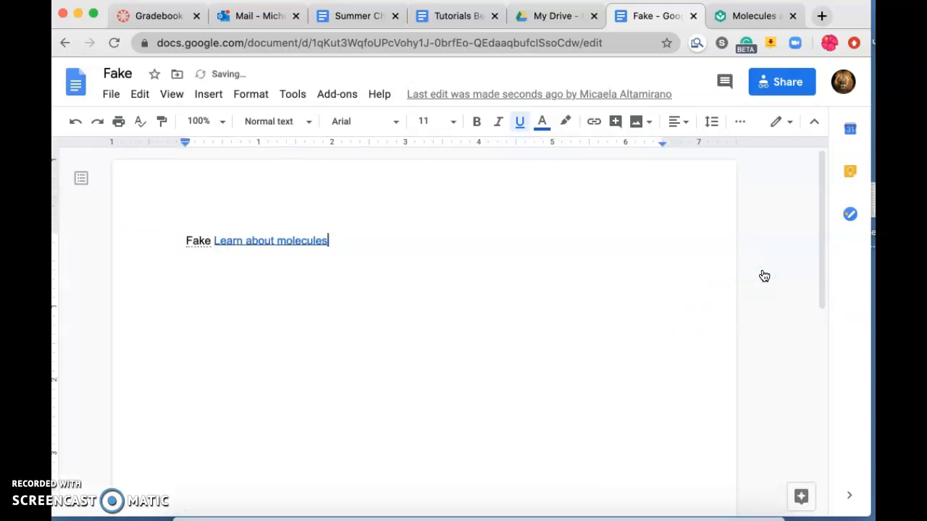
# Step: Re-open the resolved comment from the comment history by replying "please change to yellow"
pyautogui.click(725, 84)
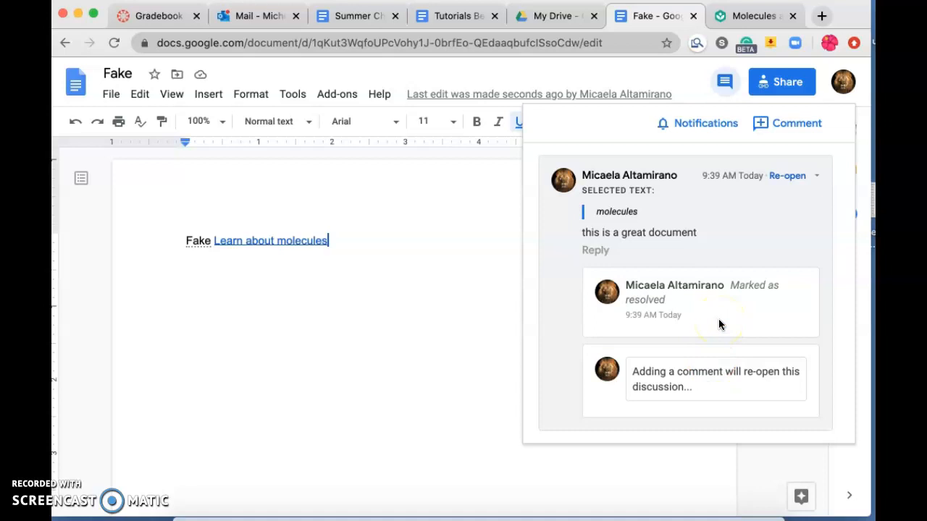
pyautogui.click(652, 371)
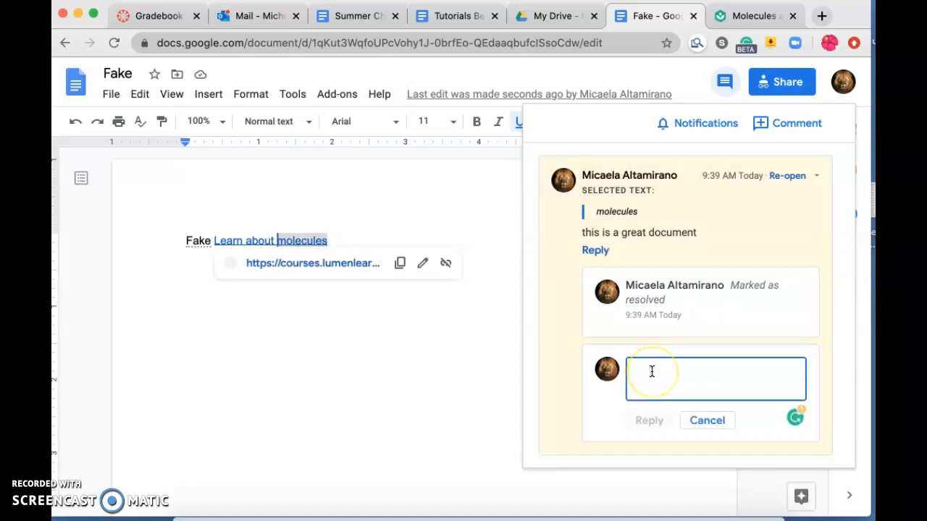
pyautogui.write('please')
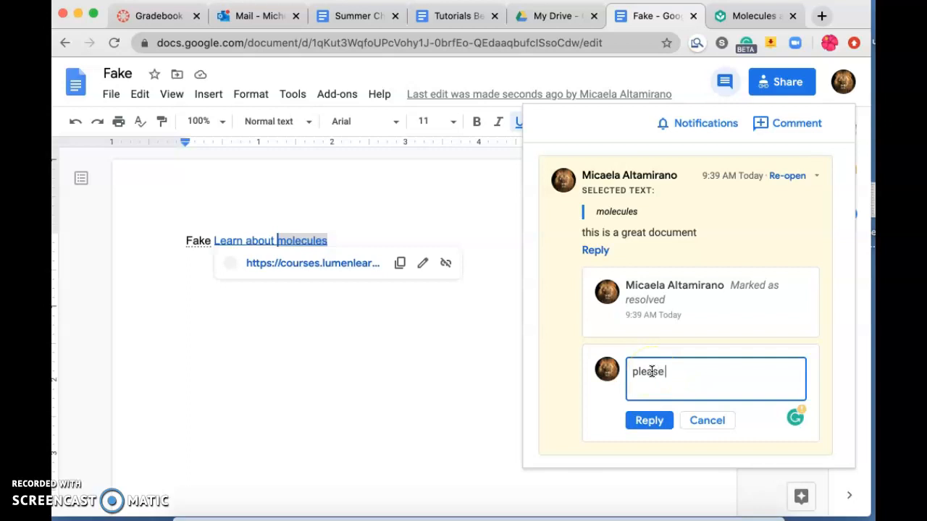
pyautogui.write(' chang')
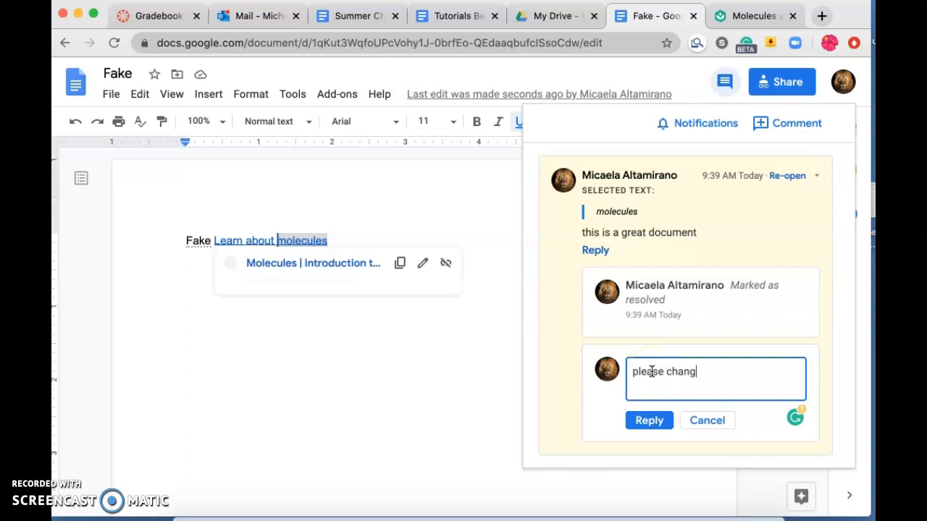
pyautogui.write('e to yellow')
pyautogui.click(648, 421)
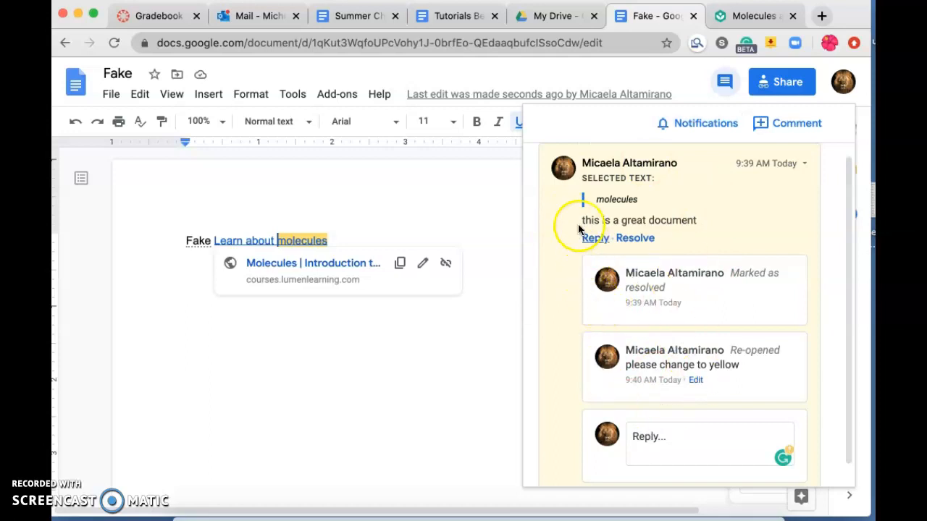
pyautogui.click(410, 360)
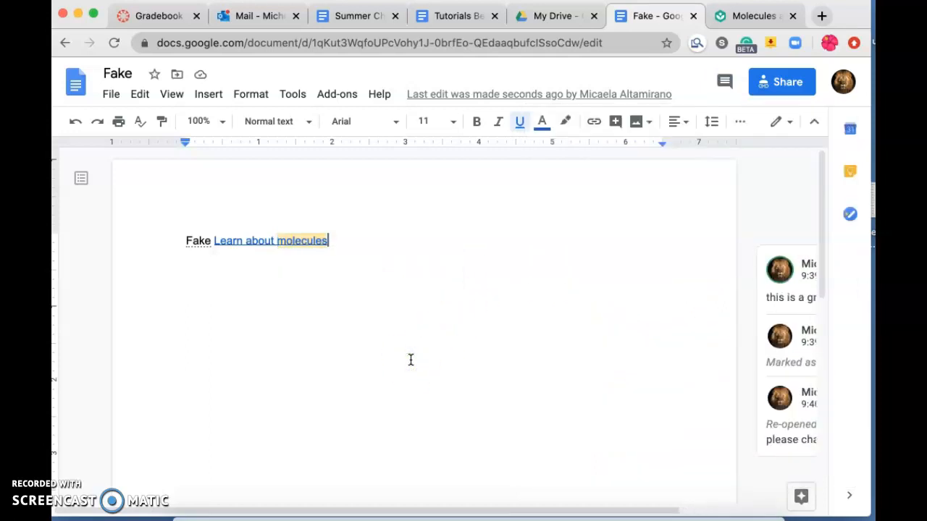
# Step: Insert the image "new icon.jpeg" from the computer's Desktop after the link text
pyautogui.click(649, 124)
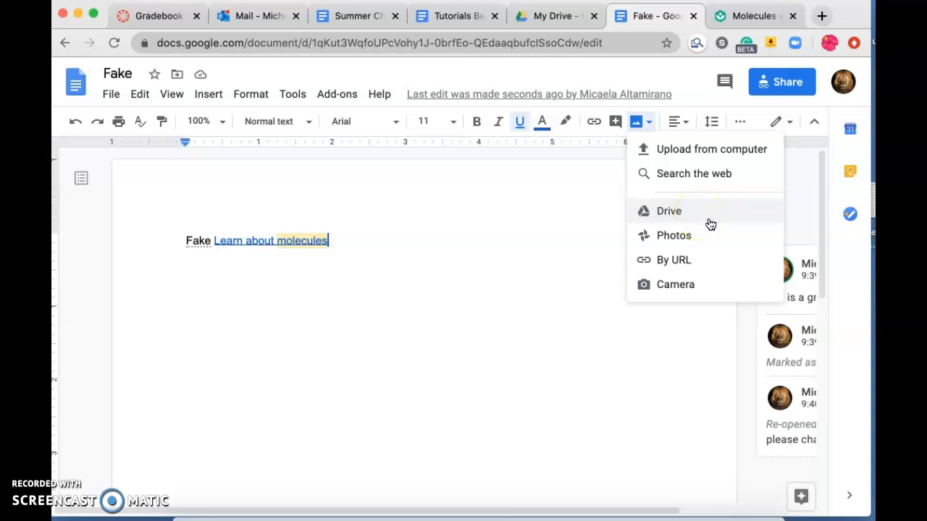
pyautogui.click(724, 238)
pyautogui.click(702, 269)
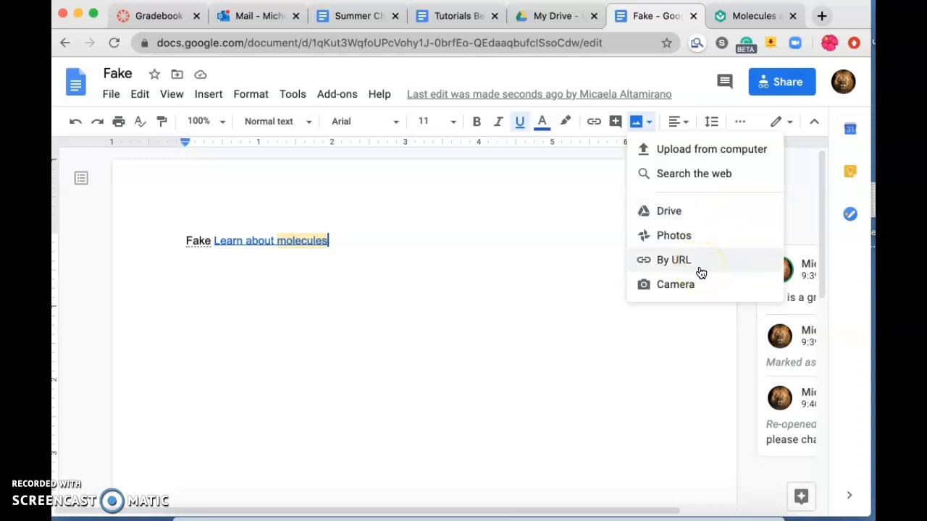
pyautogui.click(702, 286)
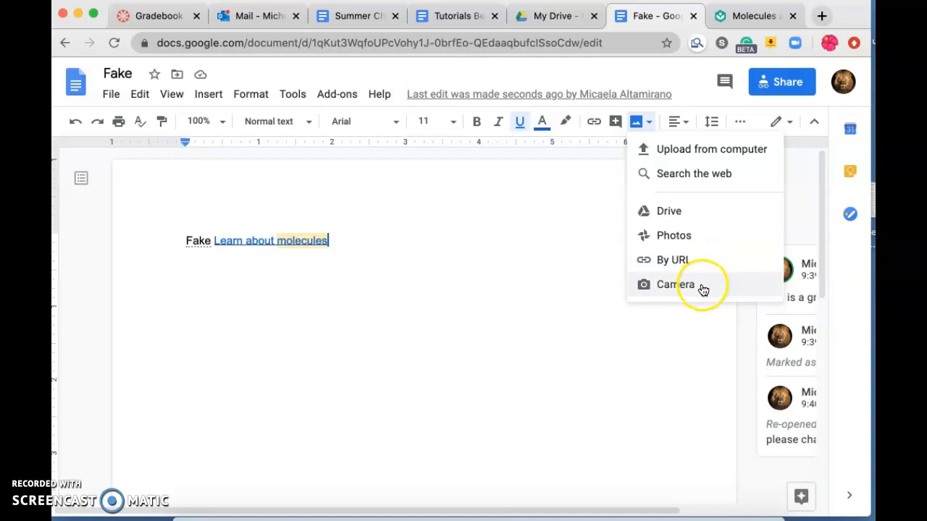
pyautogui.click(734, 149)
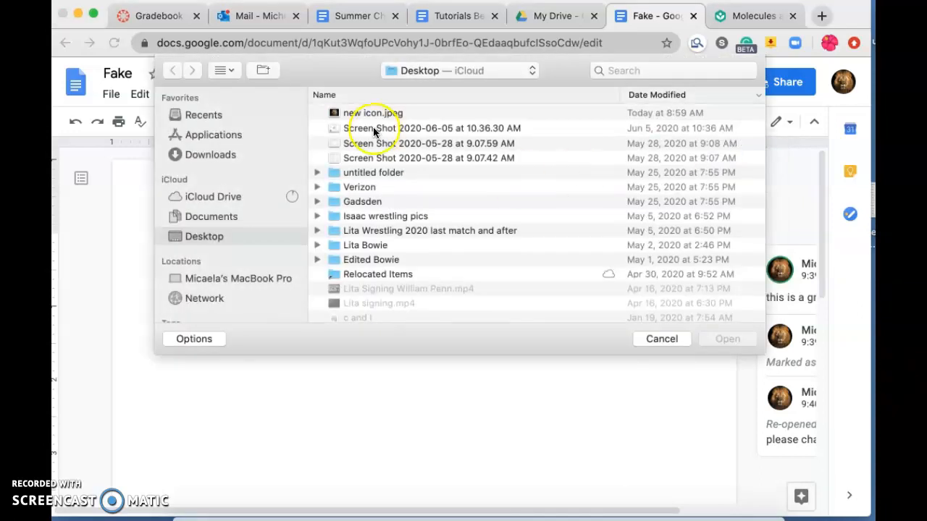
pyautogui.click(378, 115)
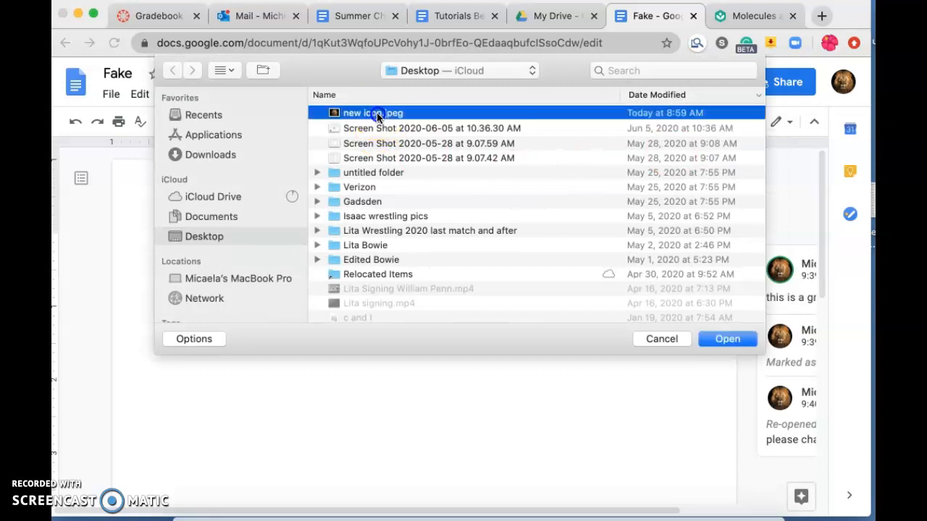
pyautogui.doubleClick(377, 114)
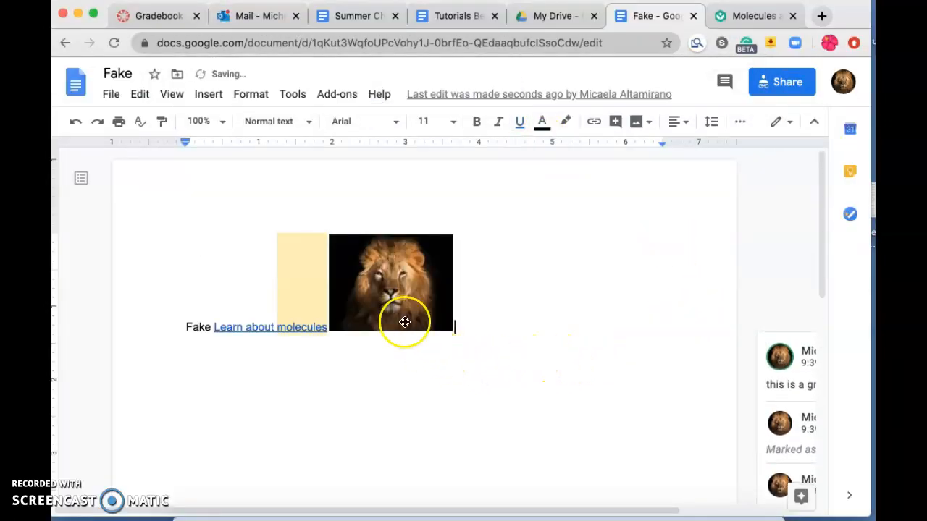
# Step: Move the lion image into the link text, try the Wrap text layout, and set it to Break text
pyautogui.moveTo(405, 321); pyautogui.dragTo(313, 321)
pyautogui.click(263, 354)
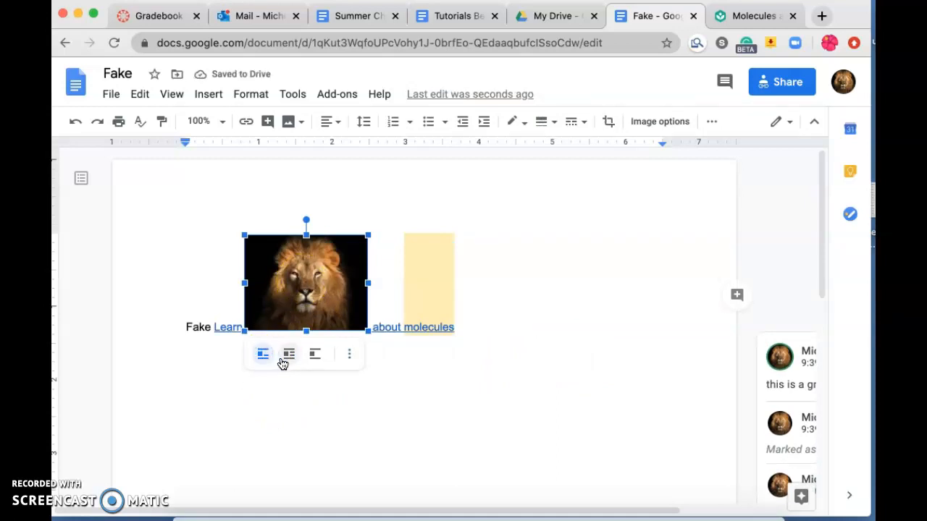
pyautogui.click(289, 355)
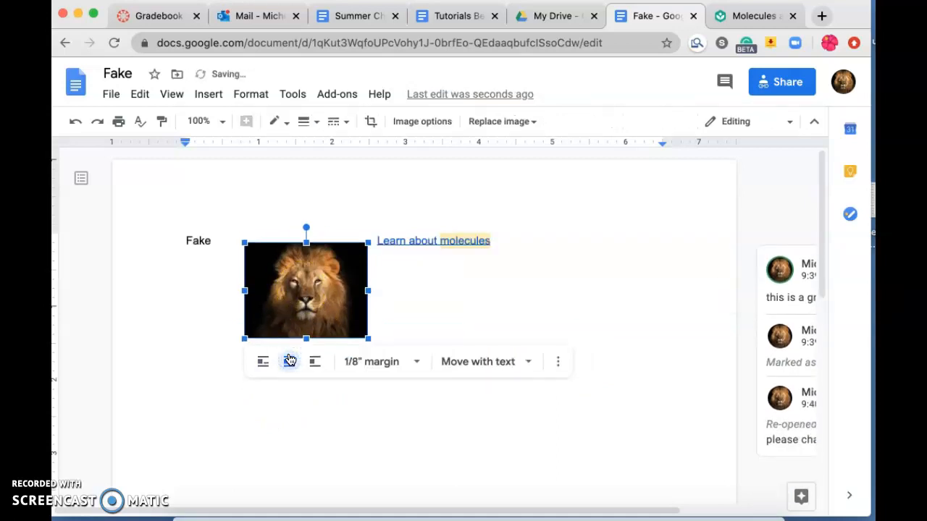
pyautogui.click(315, 362)
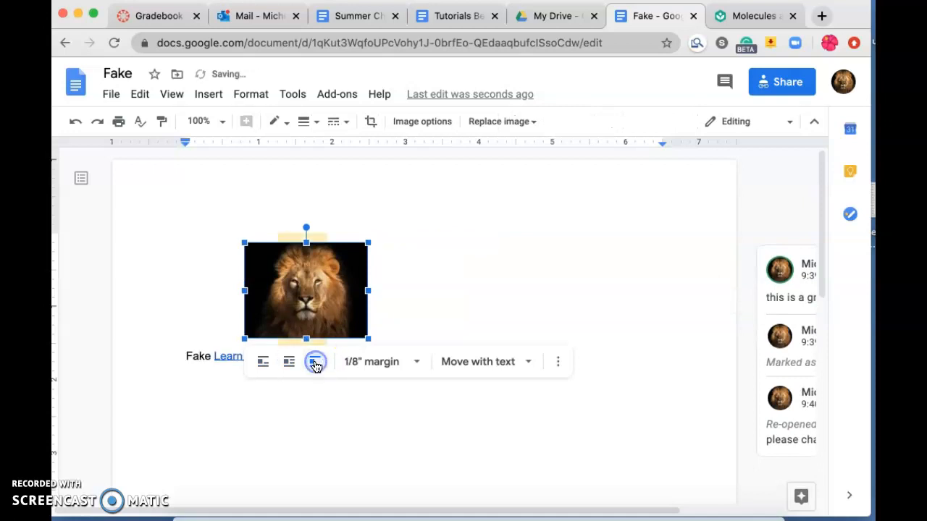
# Step: Fix the lion image's position on the page and place it below the link line, about 1.2 in across and 1.7 in down
pyautogui.click(526, 366)
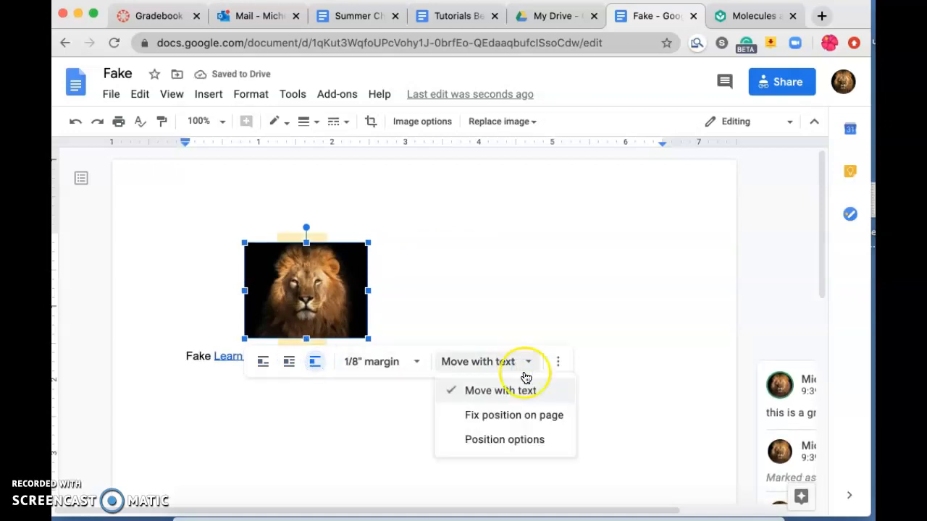
pyautogui.click(511, 415)
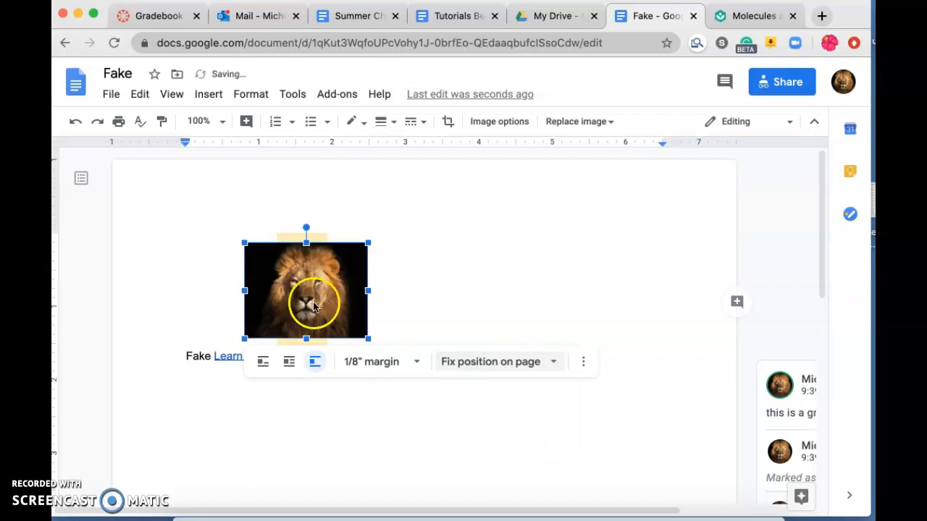
pyautogui.moveTo(296, 312); pyautogui.dragTo(244, 463)
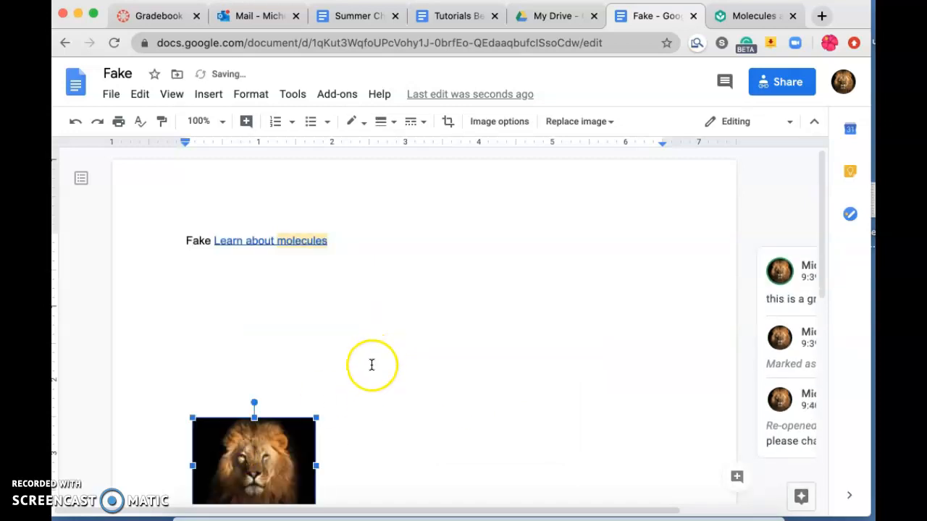
pyautogui.moveTo(265, 412); pyautogui.dragTo(269, 307)
pyautogui.scroll(-2, 432, 352)
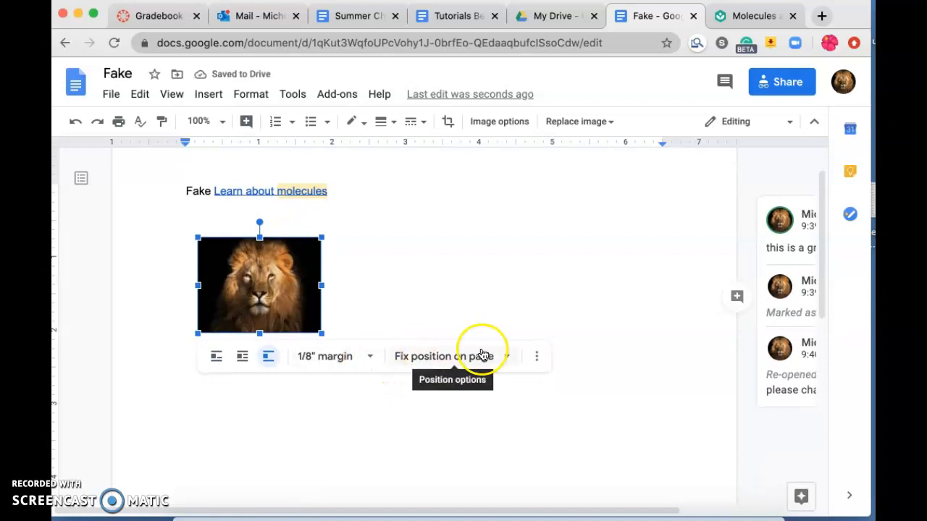
# Step: Examine the lion image's size and rotation, text wrapping, and position settings in the full image options
pyautogui.click(537, 357)
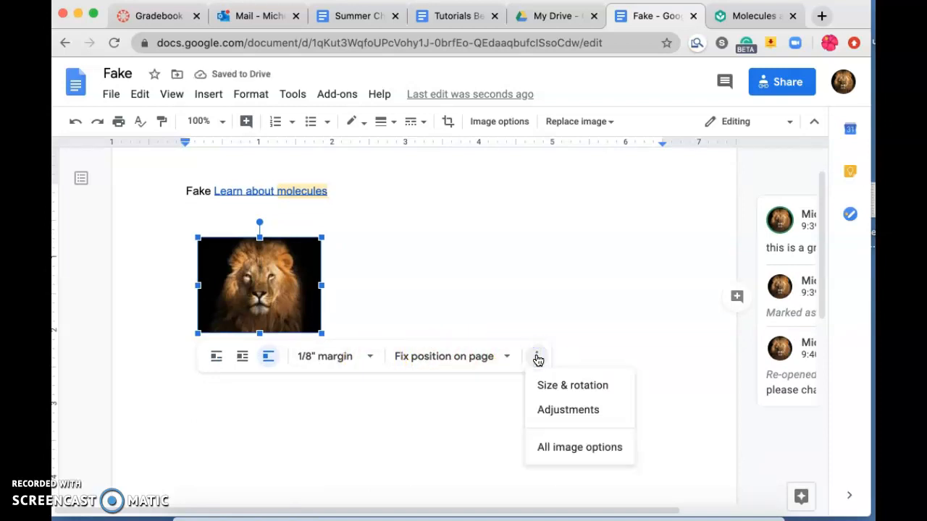
pyautogui.click(594, 449)
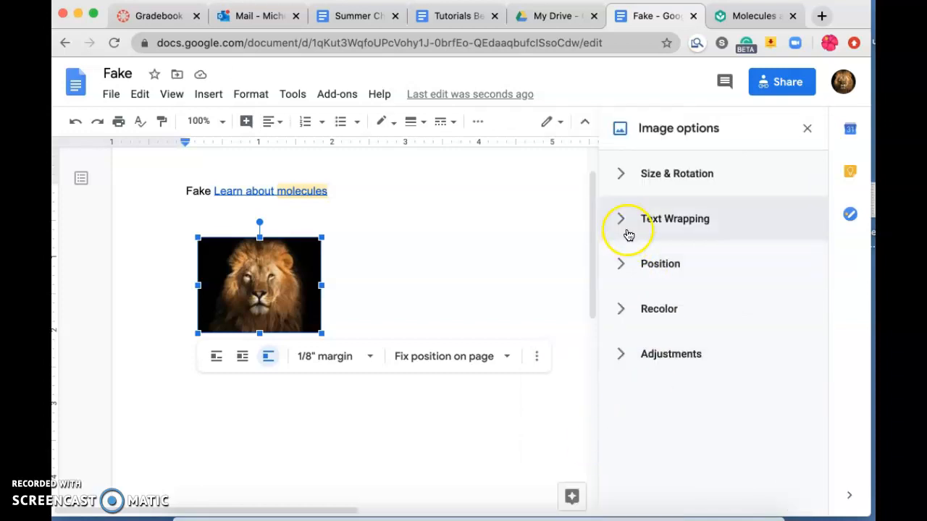
pyautogui.click(620, 180)
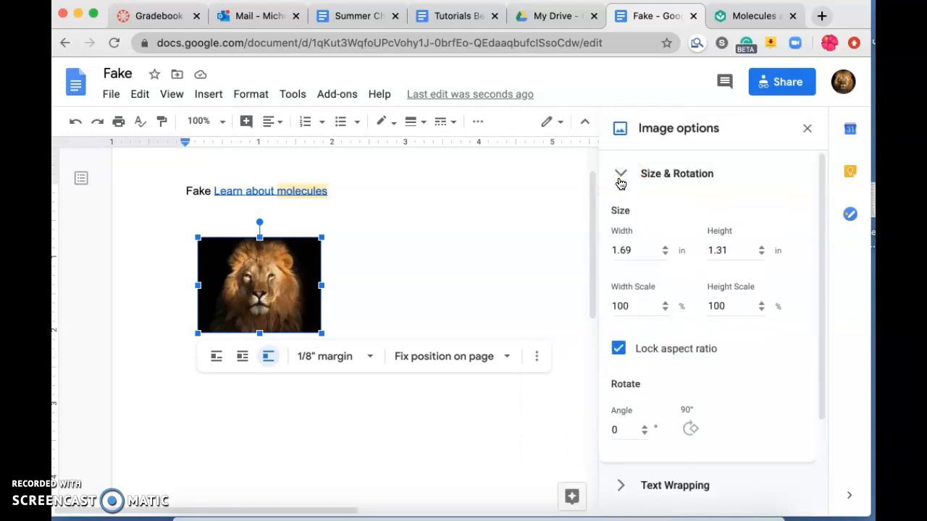
pyautogui.scroll(-2, 681, 323)
pyautogui.scroll(2, 682, 323)
pyautogui.click(629, 180)
pyautogui.click(622, 212)
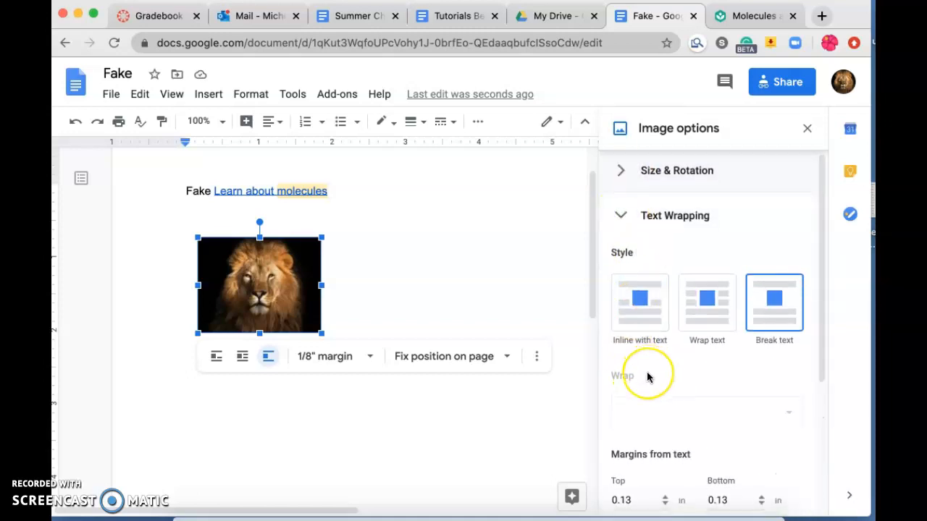
pyautogui.scroll(-1, 648, 373)
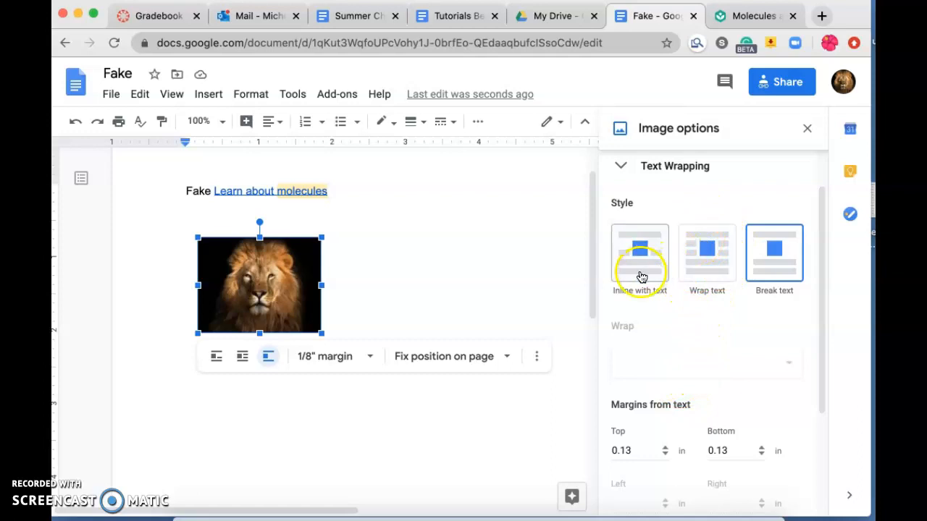
pyautogui.scroll(-3, 712, 339)
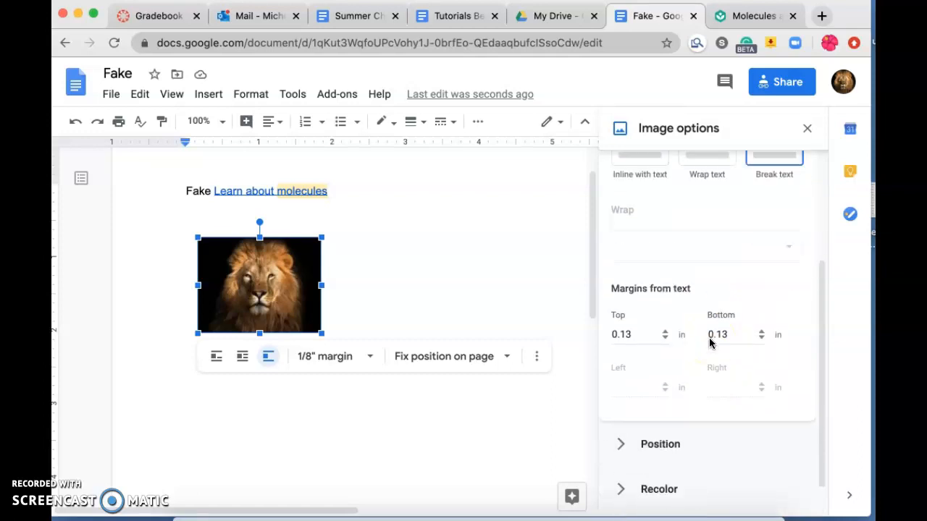
pyautogui.scroll(4, 709, 343)
pyautogui.click(620, 209)
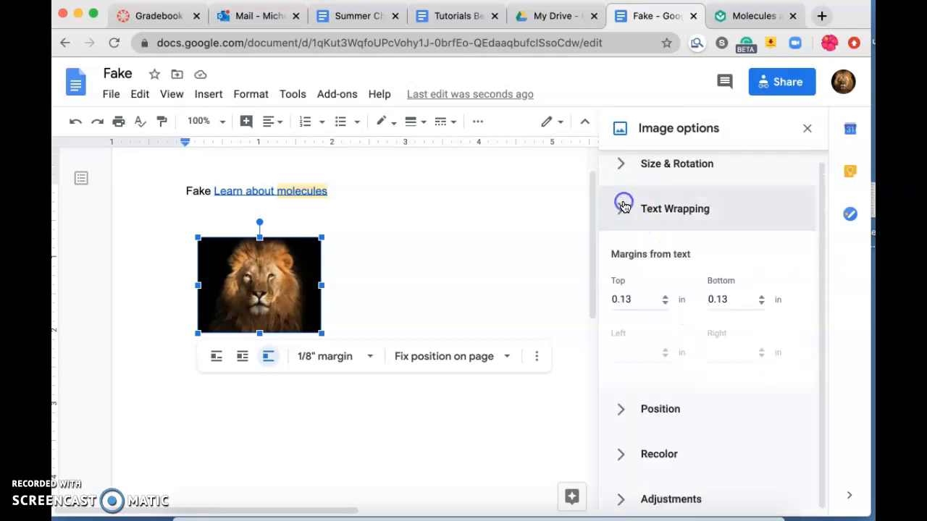
pyautogui.click(615, 264)
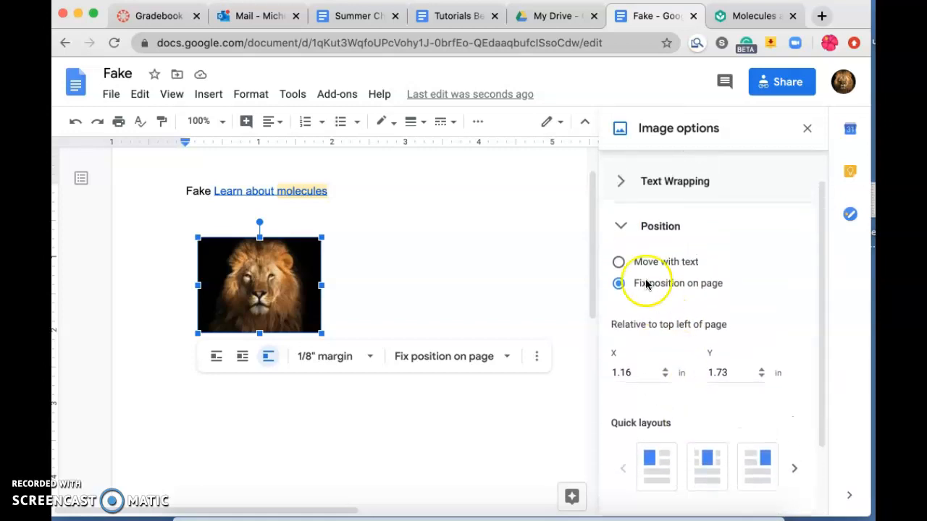
pyautogui.click(621, 225)
# Step: Recolor the lion image with Light 2, and restore it to No recolor
pyautogui.click(618, 310)
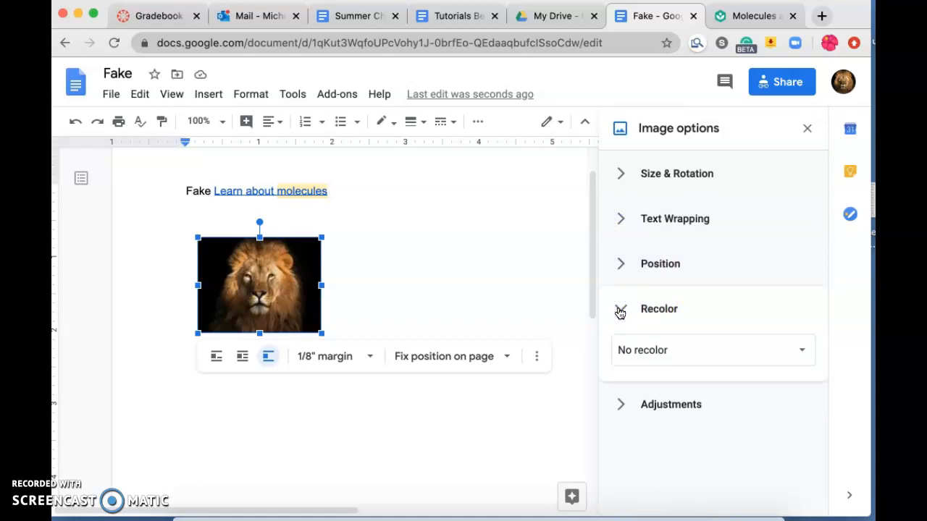
pyautogui.click(800, 355)
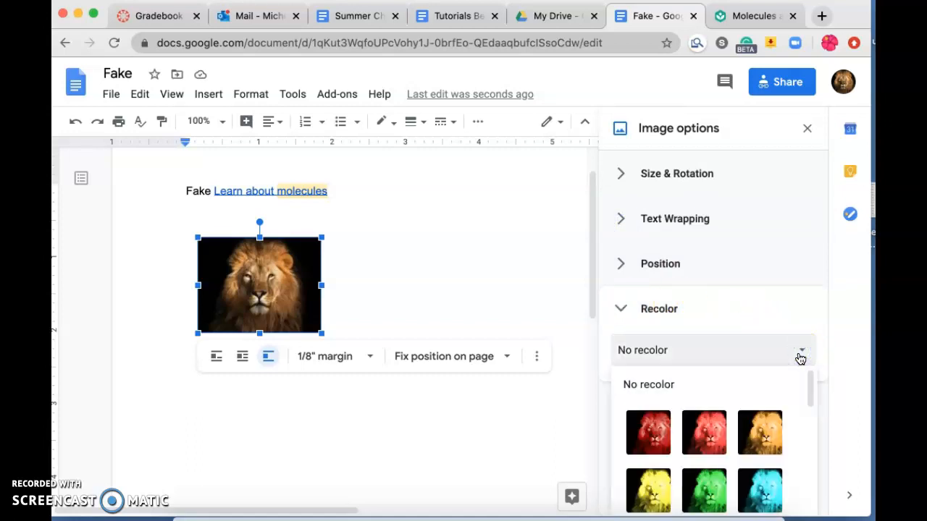
pyautogui.click(706, 431)
pyautogui.click(800, 352)
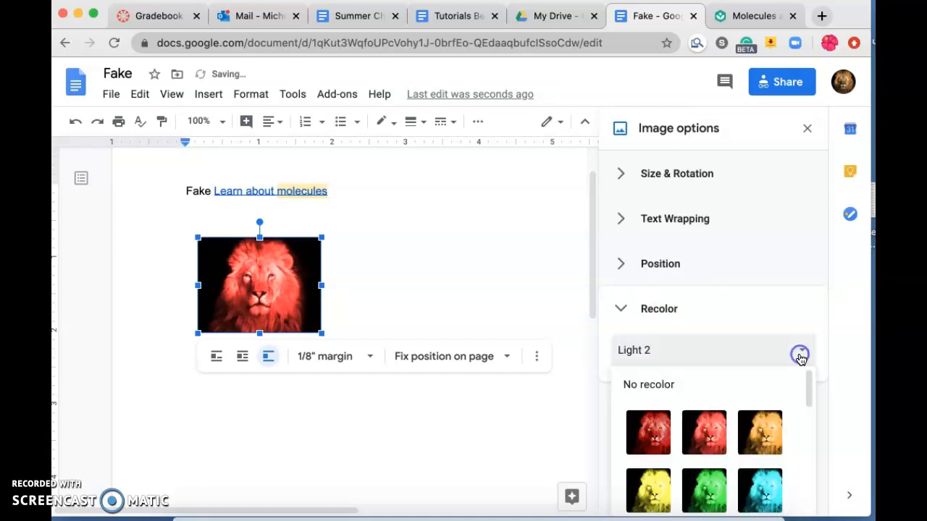
pyautogui.click(650, 389)
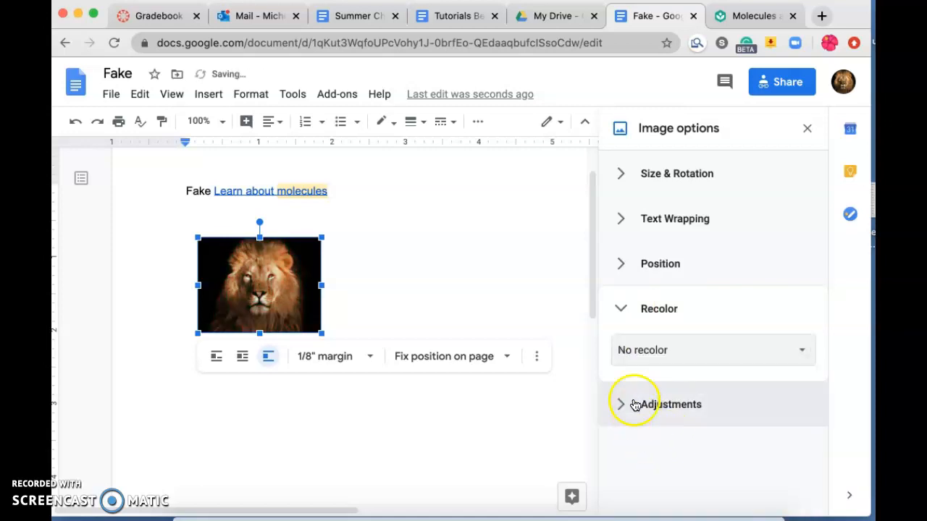
pyautogui.click(613, 311)
# Step: Try the transparency adjustment on the lion image, return it to zero, and close the image options
pyautogui.click(620, 356)
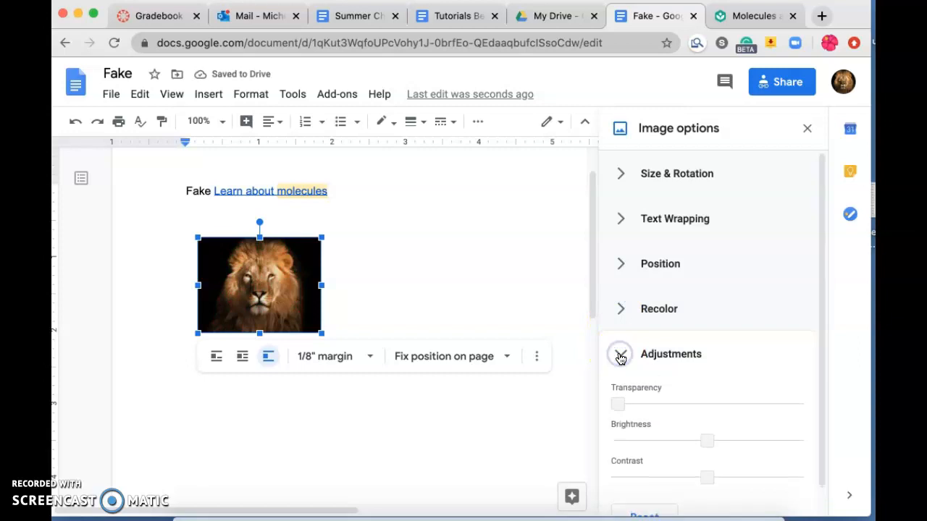
pyautogui.moveTo(624, 373); pyautogui.dragTo(598, 376)
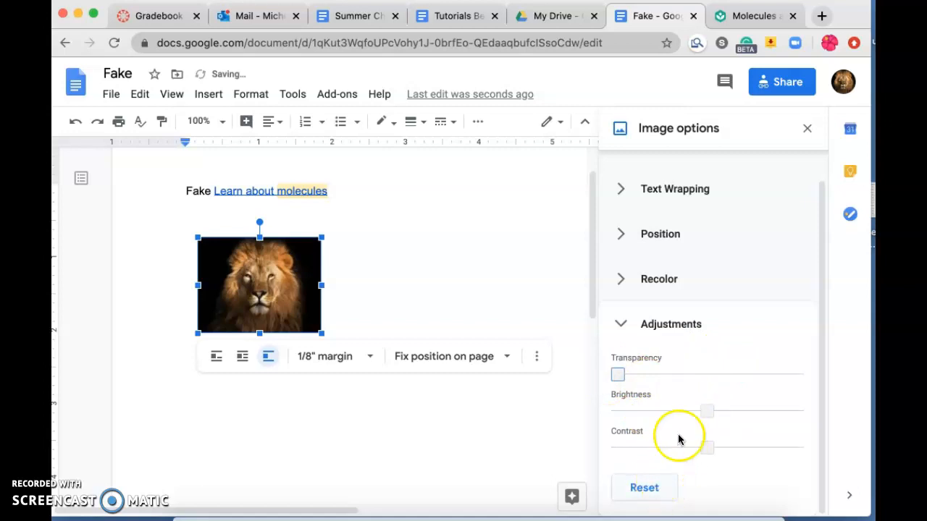
pyautogui.scroll(1, 697, 307)
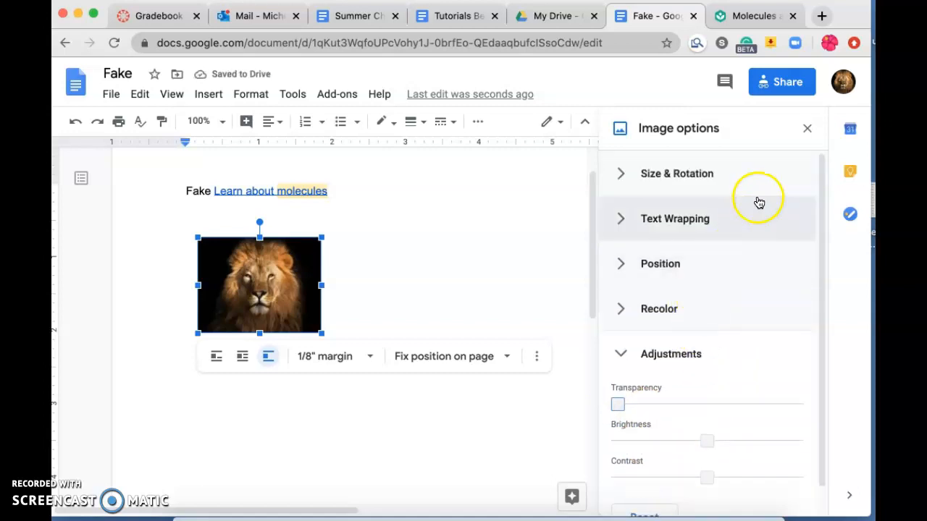
pyautogui.click(807, 130)
# Step: Deselect the lion image and resolve the re-opened comment thread on the word "molecules"
pyautogui.click(554, 227)
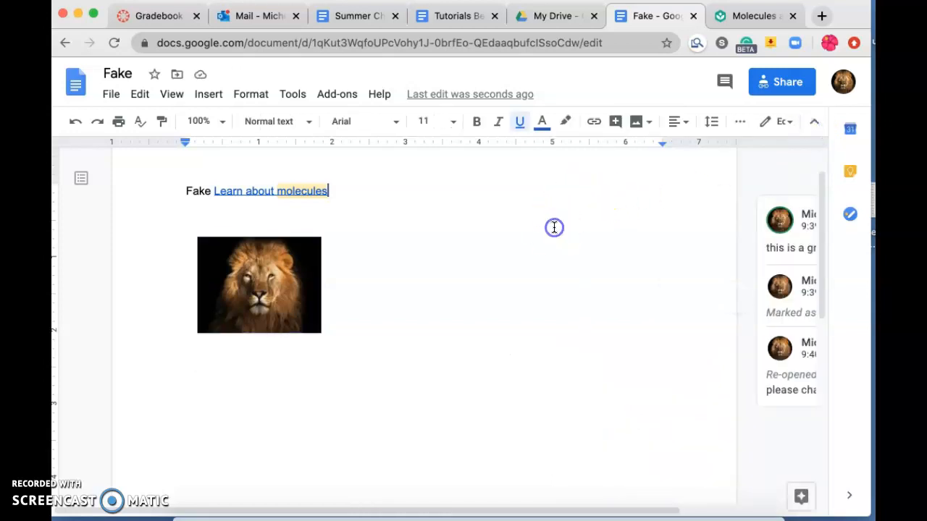
pyautogui.click(756, 238)
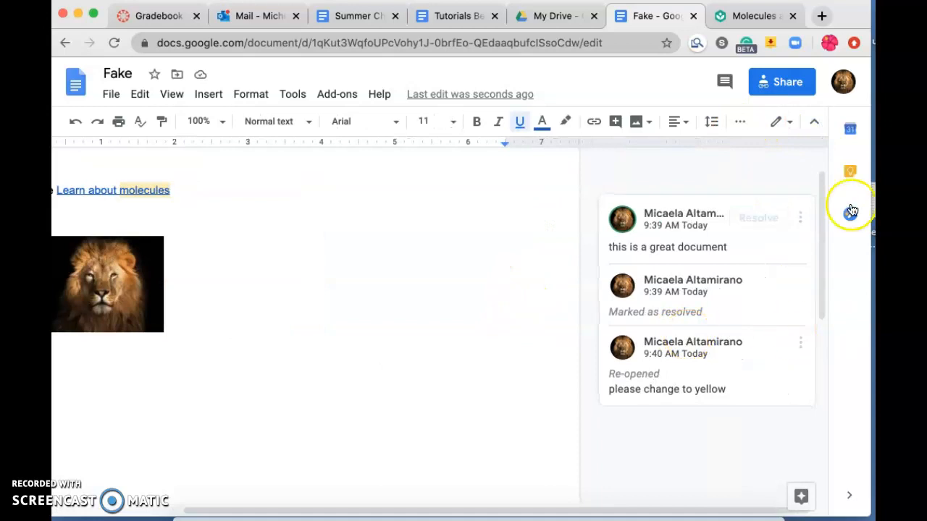
pyautogui.click(761, 221)
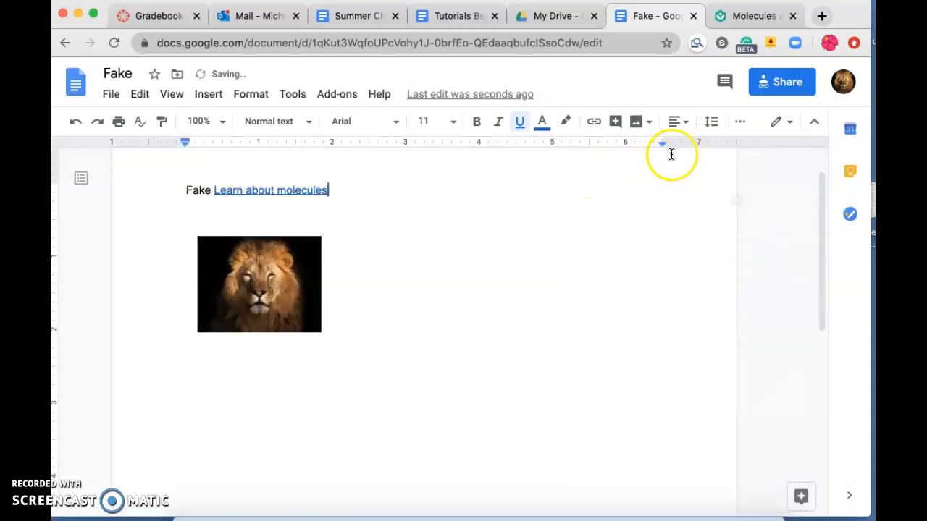
# Step: Look over the text alignment, line spacing, list and indent options available for the document
pyautogui.click(687, 123)
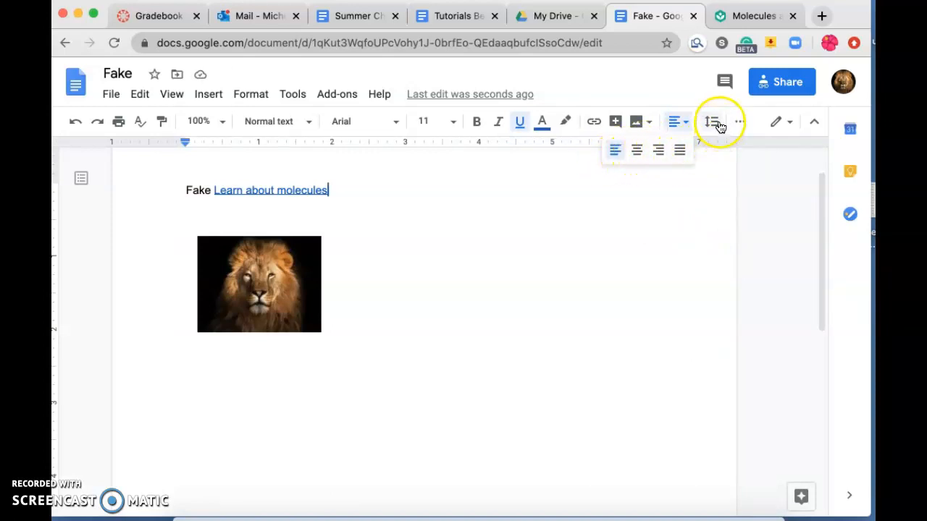
pyautogui.click(713, 123)
pyautogui.click(740, 122)
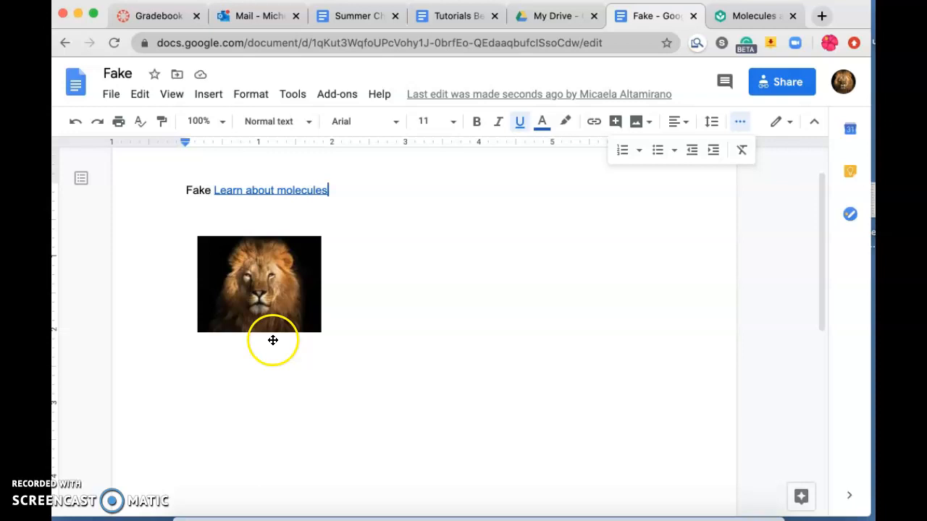
pyautogui.click(597, 341)
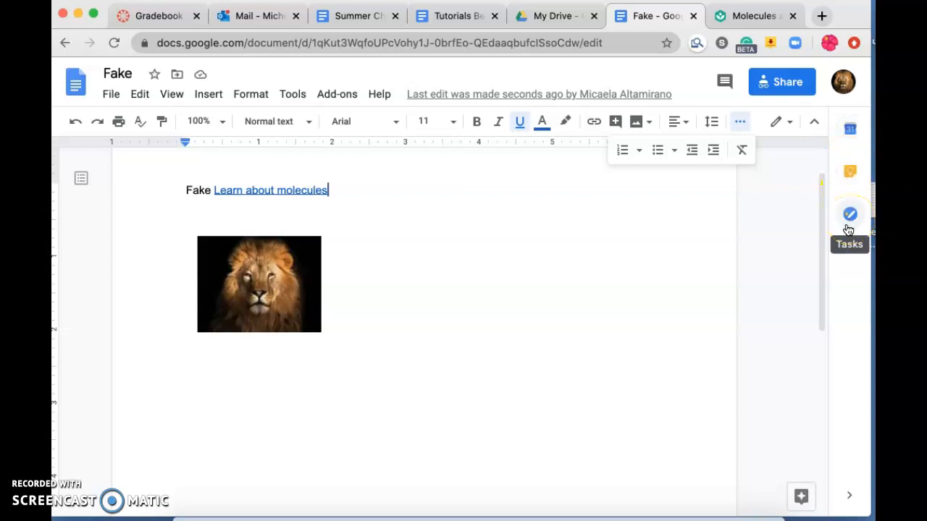
# Step: Hide and restore the side panel, and star and unstar the Fake document
pyautogui.click(851, 500)
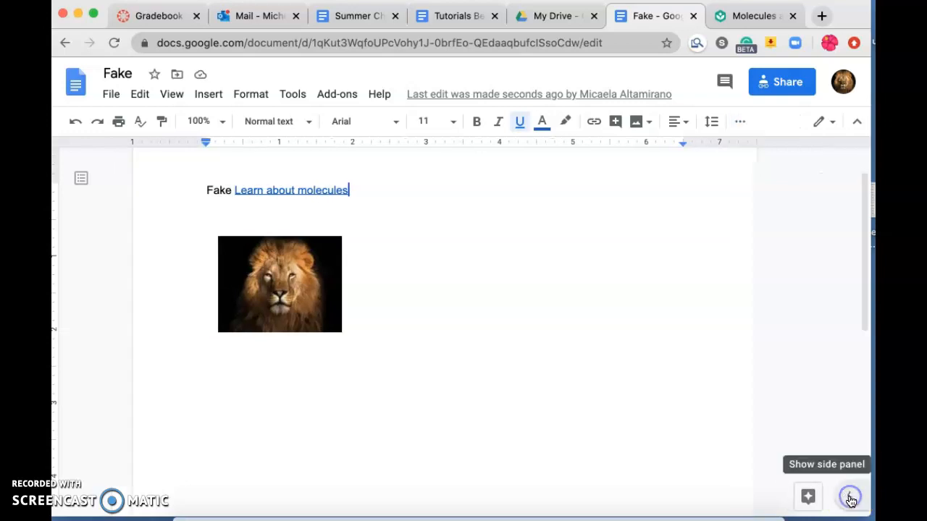
pyautogui.click(855, 500)
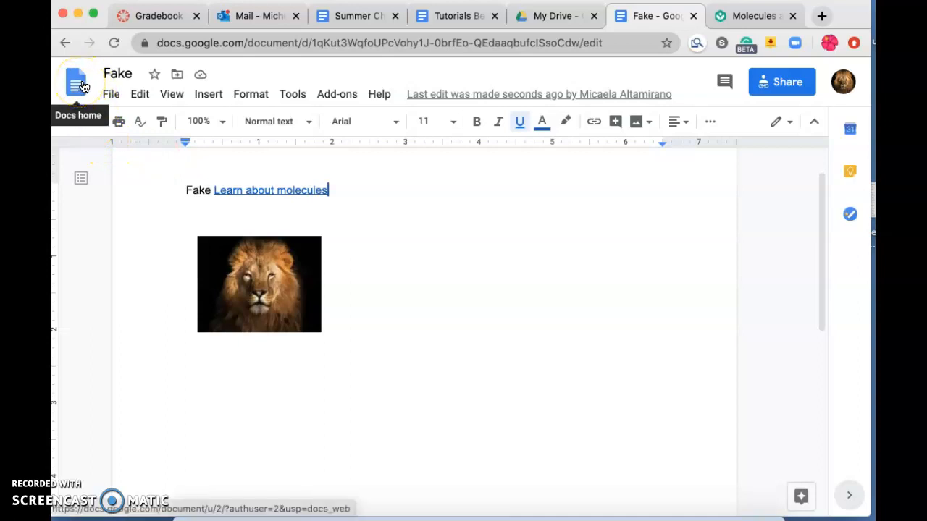
pyautogui.click(152, 78)
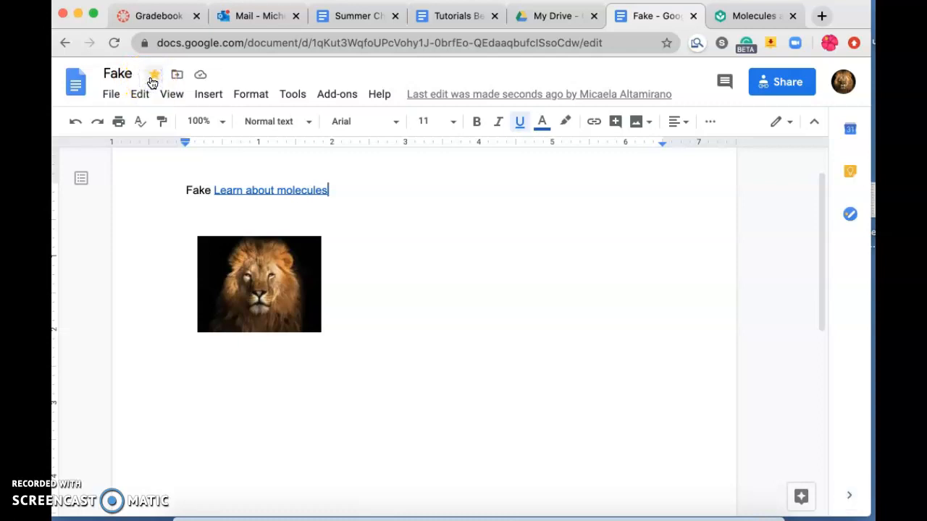
pyautogui.click(152, 79)
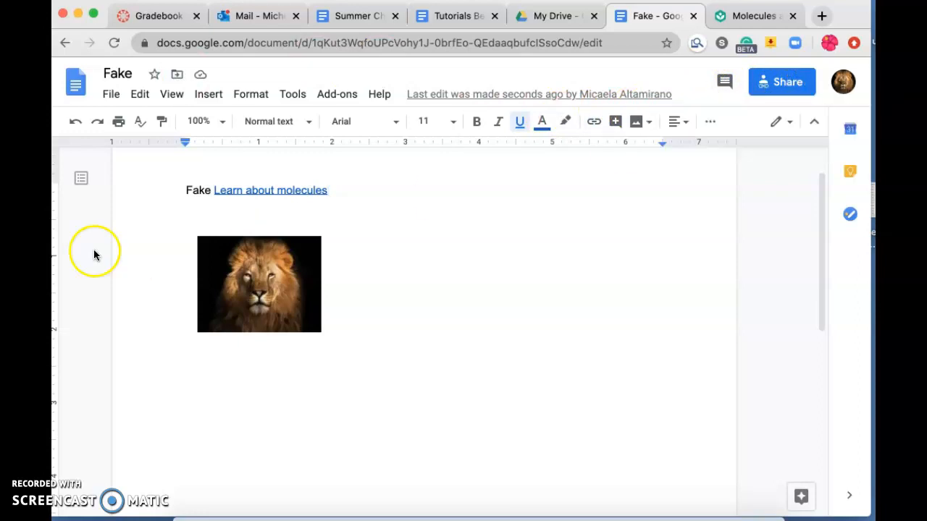
# Step: Make a copy of the Fake document named "Copy of Fake" in Fake Folder, and close the copy
pyautogui.click(111, 94)
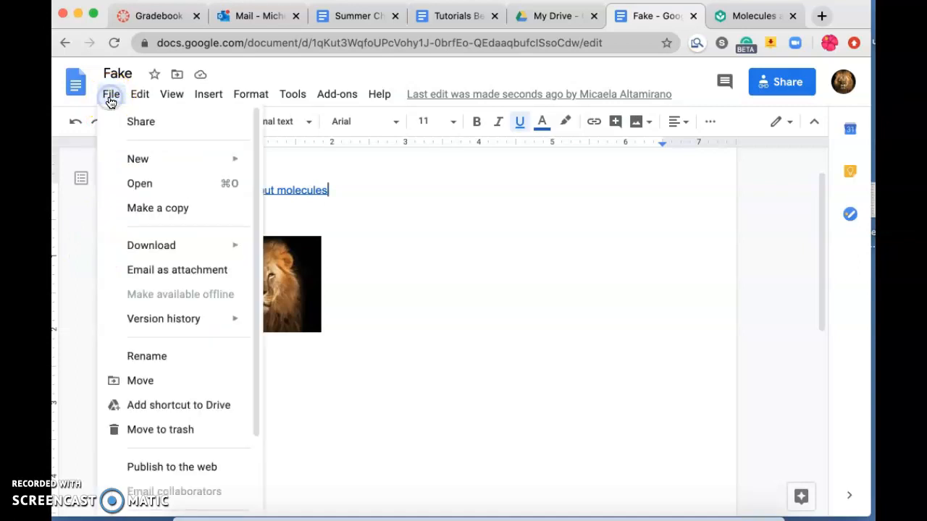
pyautogui.click(130, 127)
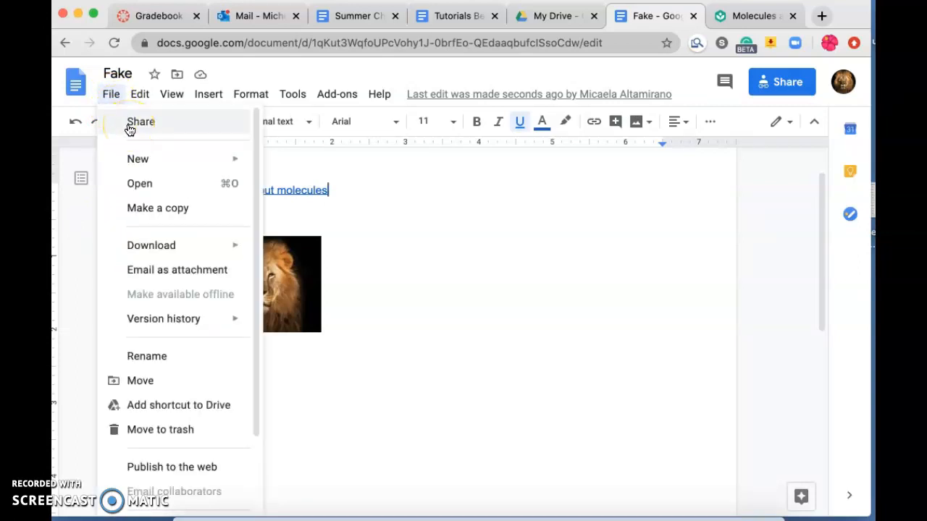
pyautogui.click(144, 157)
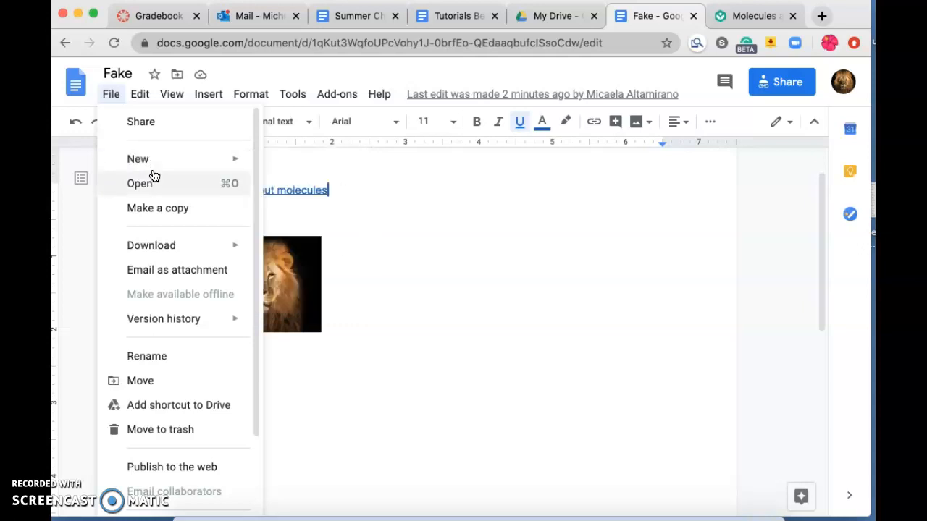
pyautogui.click(165, 206)
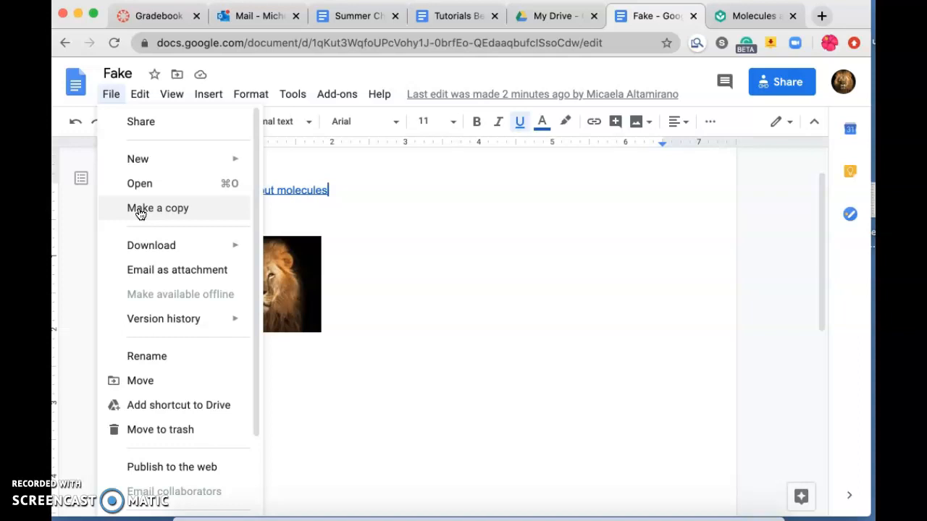
pyautogui.click(139, 208)
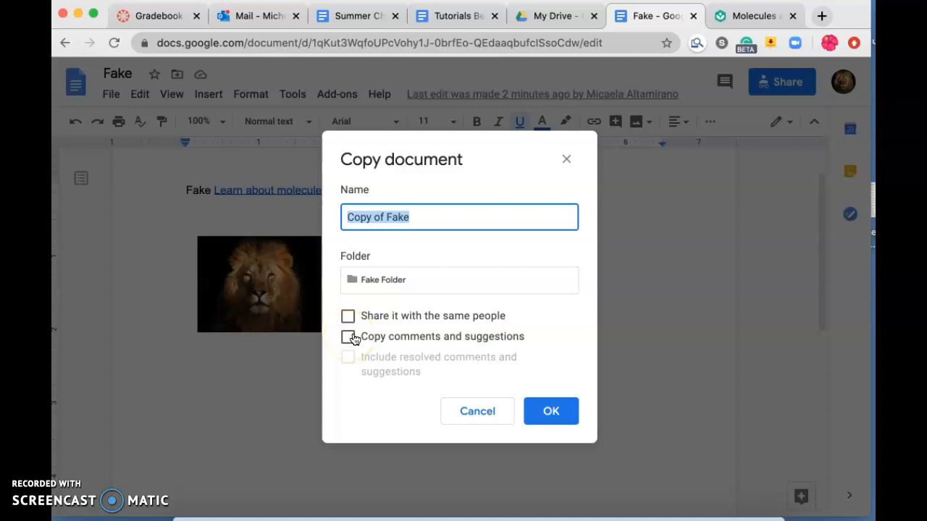
pyautogui.click(550, 410)
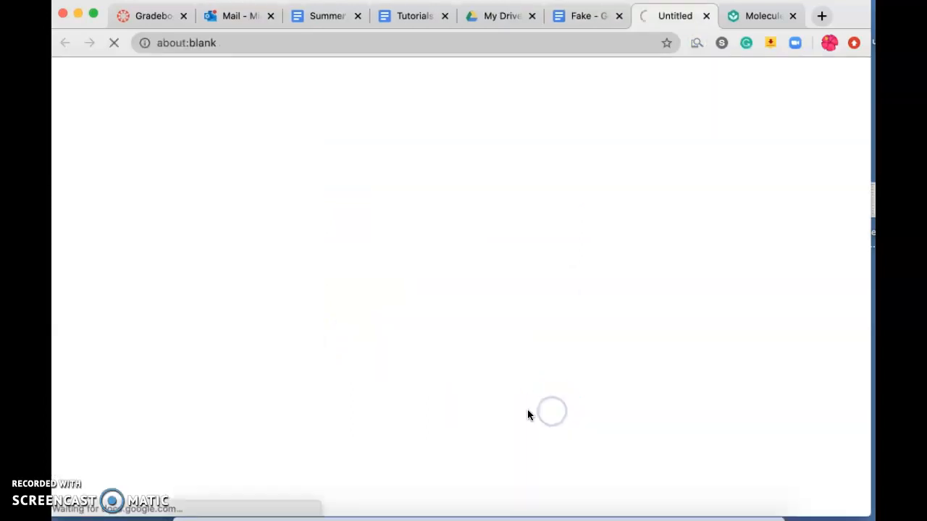
pyautogui.click(706, 16)
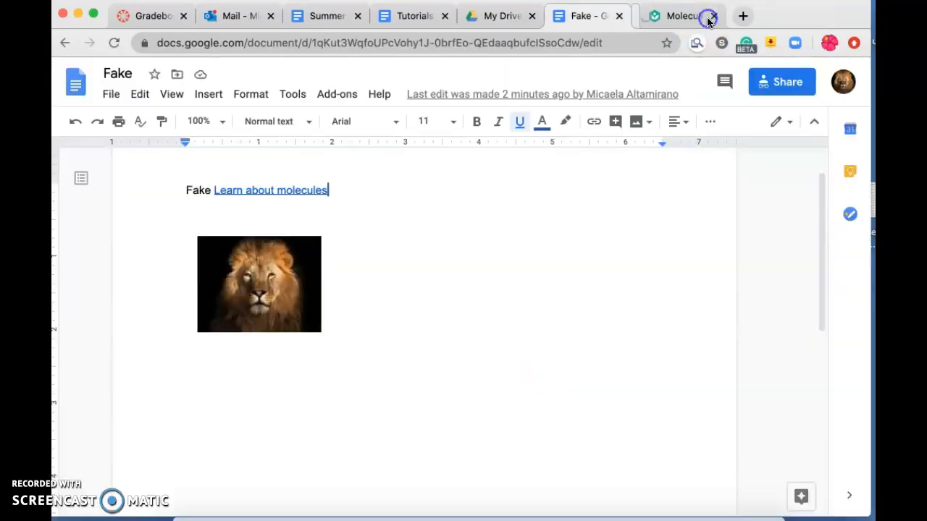
# Step: Look over the download formats and the form for emailing the document as an attachment, without sending it
pyautogui.click(112, 94)
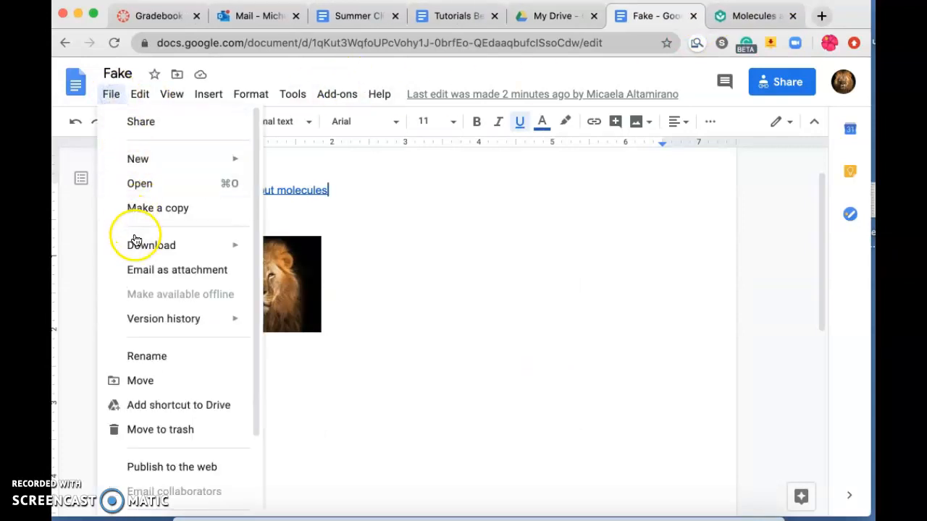
pyautogui.moveTo(135, 247)
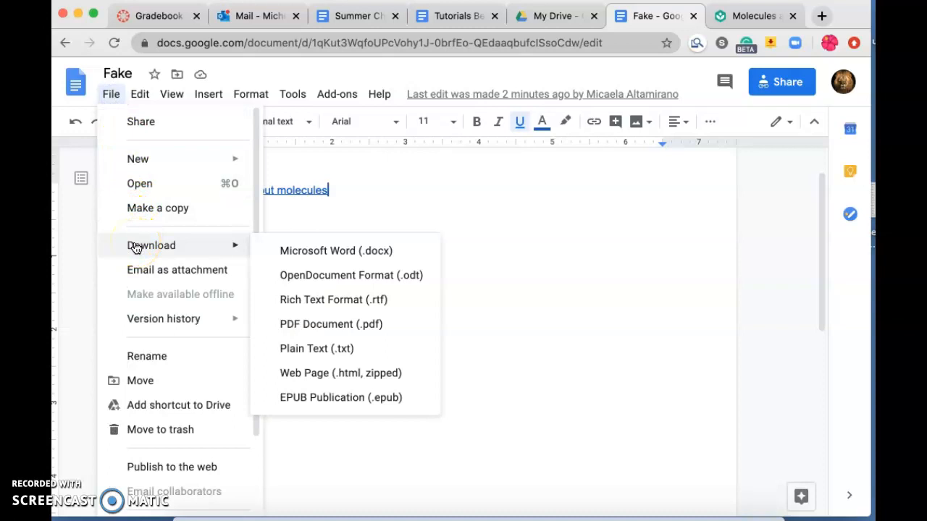
pyautogui.click(135, 277)
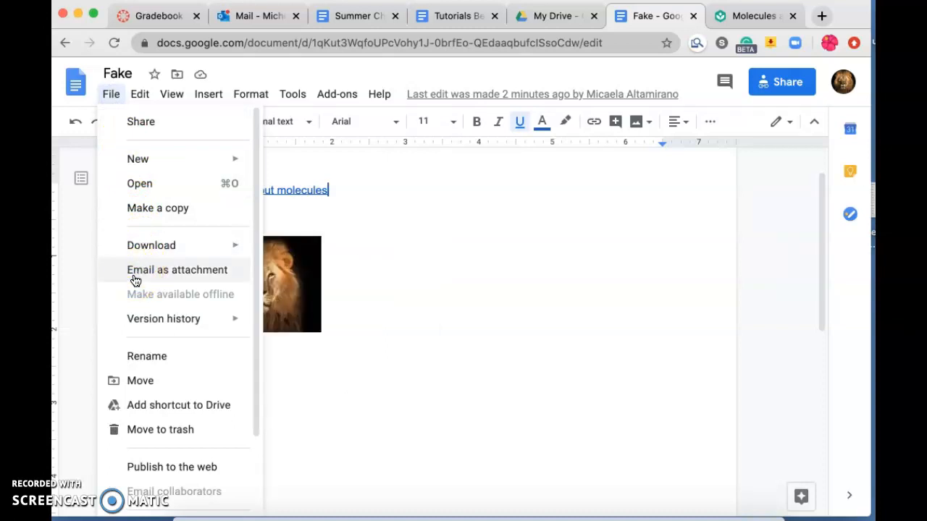
pyautogui.click(134, 278)
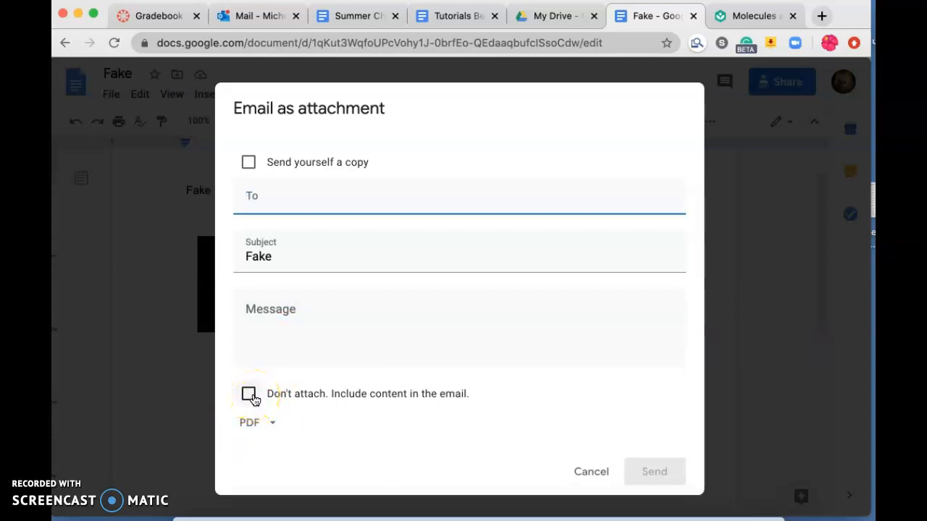
pyautogui.click(587, 476)
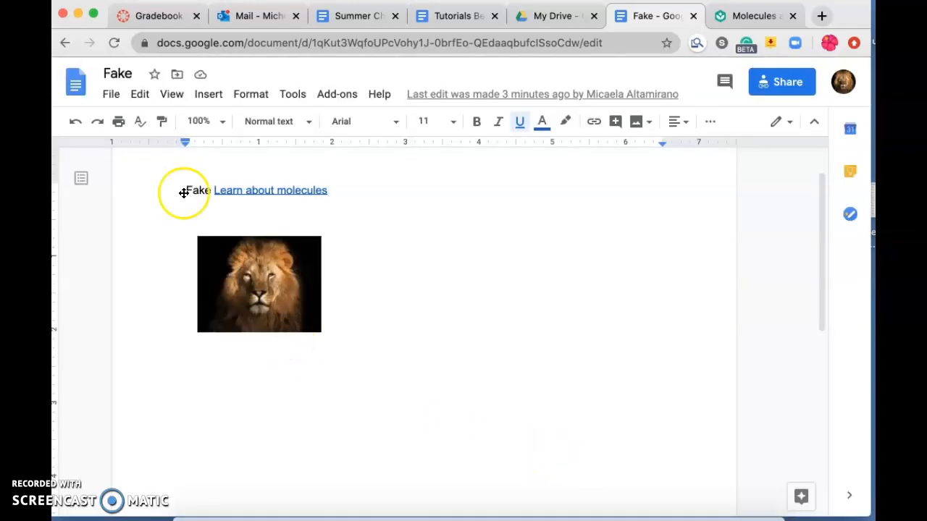
# Step: Review the 9:33 AM and current versions in the version history, try the named-versions filter, and return to the document
pyautogui.click(112, 96)
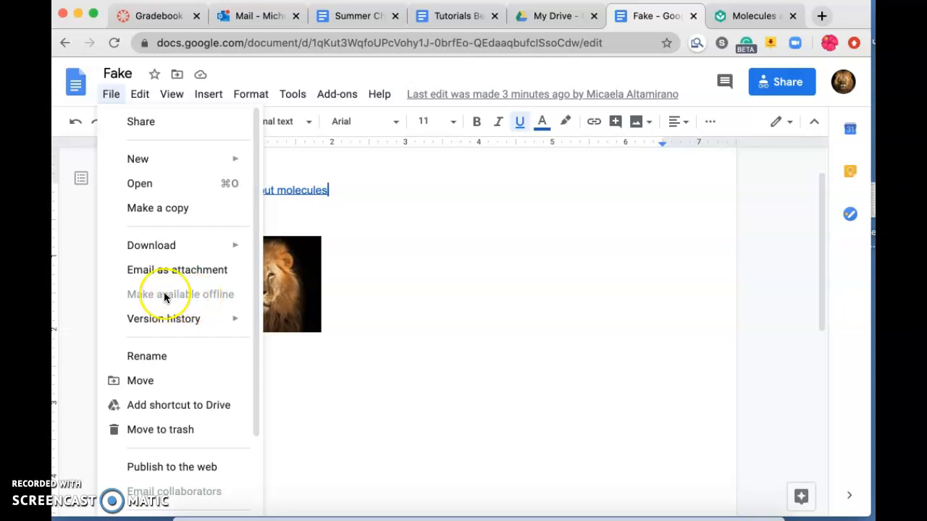
pyautogui.moveTo(241, 323)
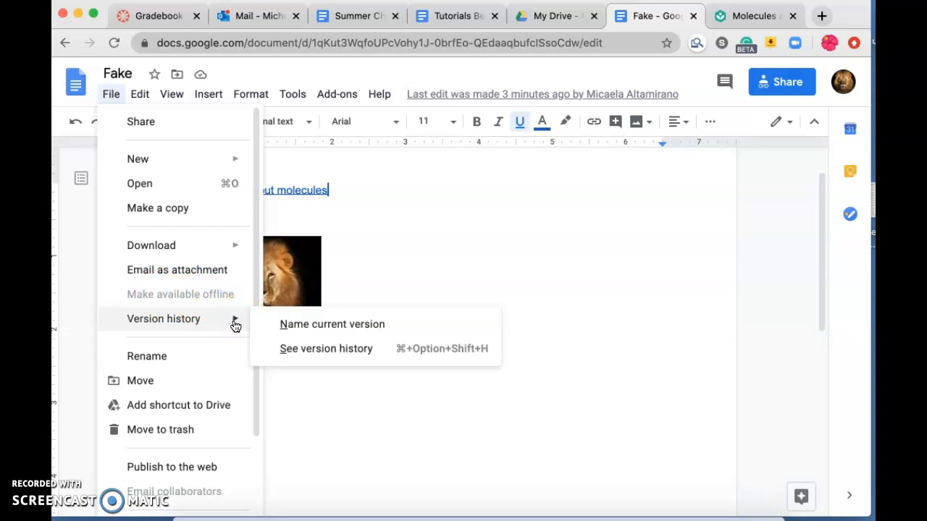
pyautogui.click(285, 348)
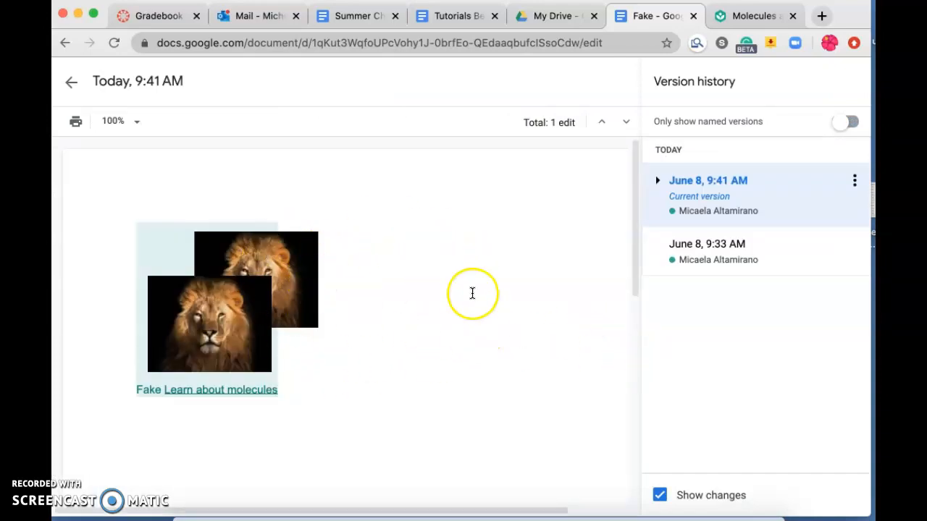
pyautogui.click(717, 253)
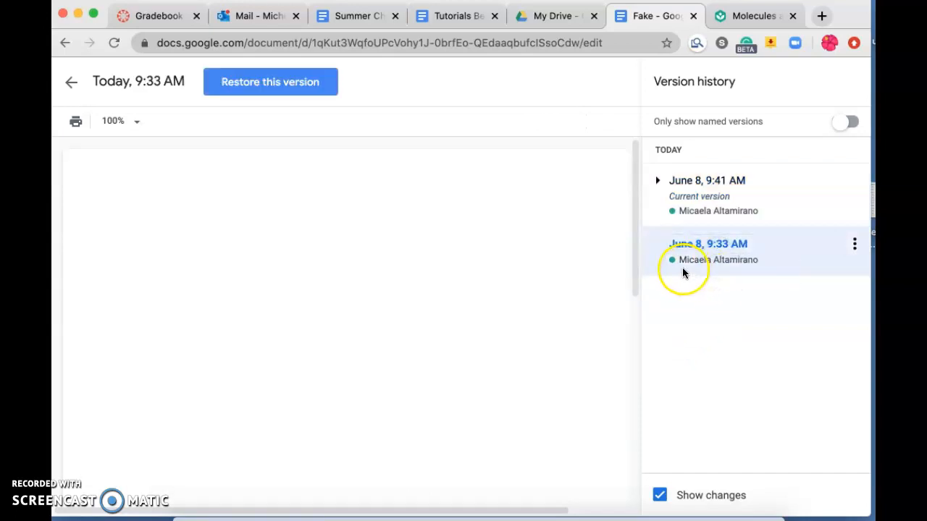
pyautogui.click(710, 207)
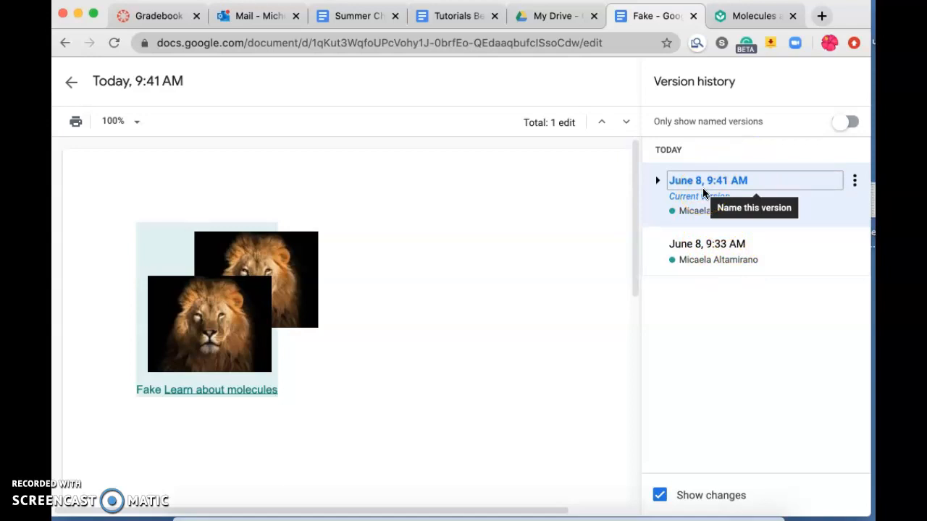
pyautogui.click(844, 123)
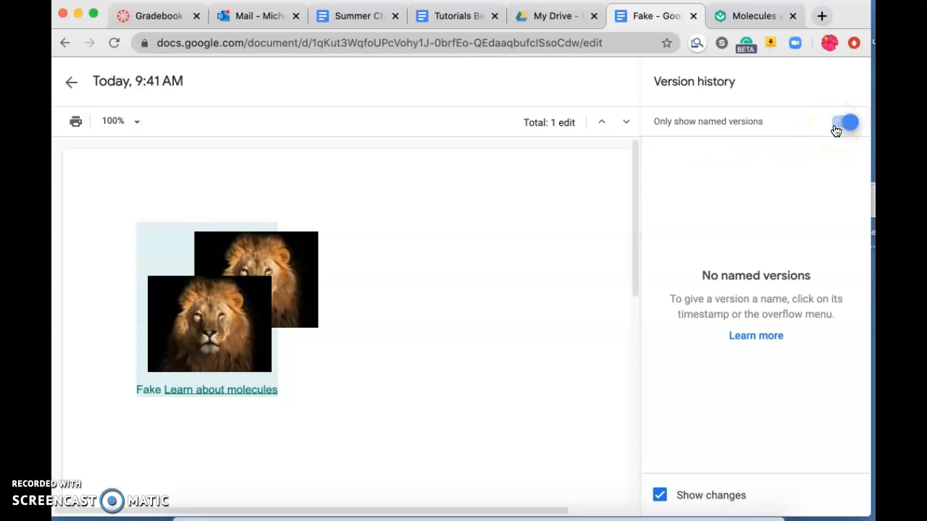
pyautogui.click(839, 126)
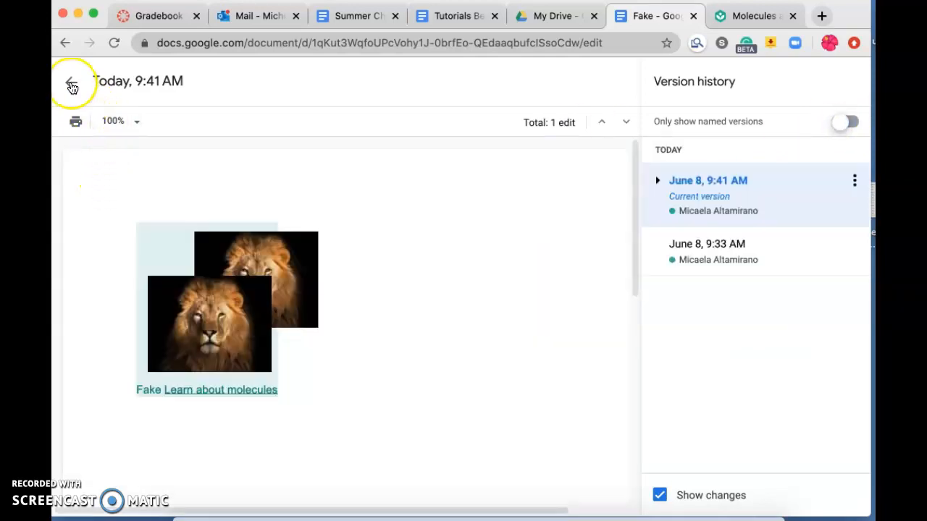
pyautogui.click(71, 86)
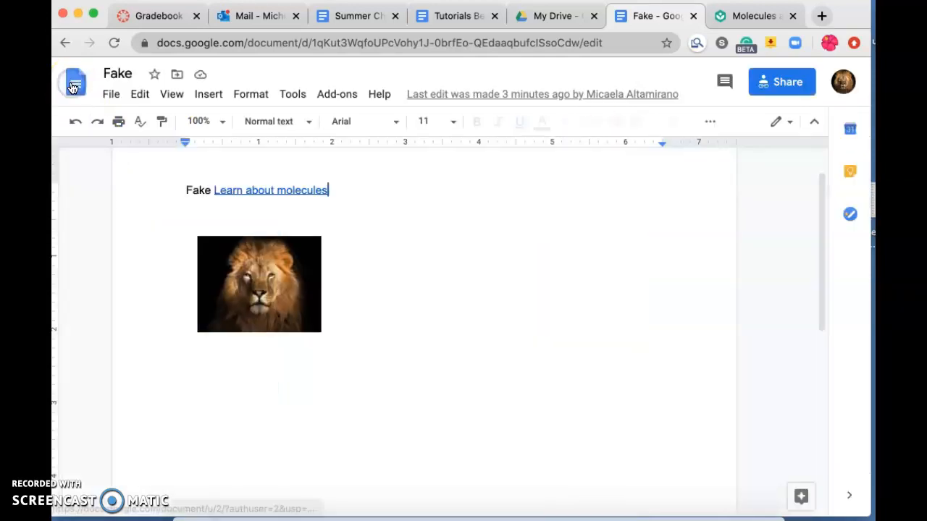
# Step: Set the document's page color to the lightest green in the page setup
pyautogui.click(110, 96)
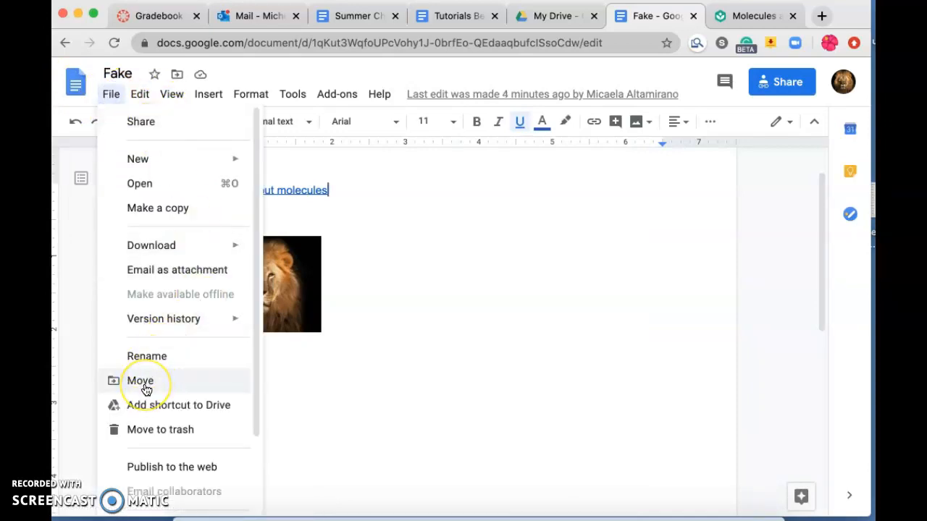
pyautogui.click(156, 410)
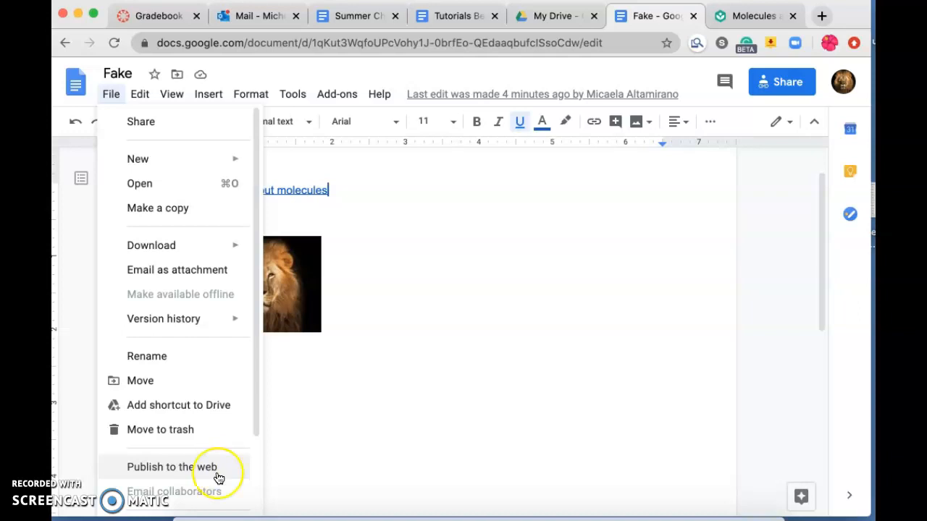
pyautogui.scroll(-3, 221, 475)
pyautogui.click(212, 369)
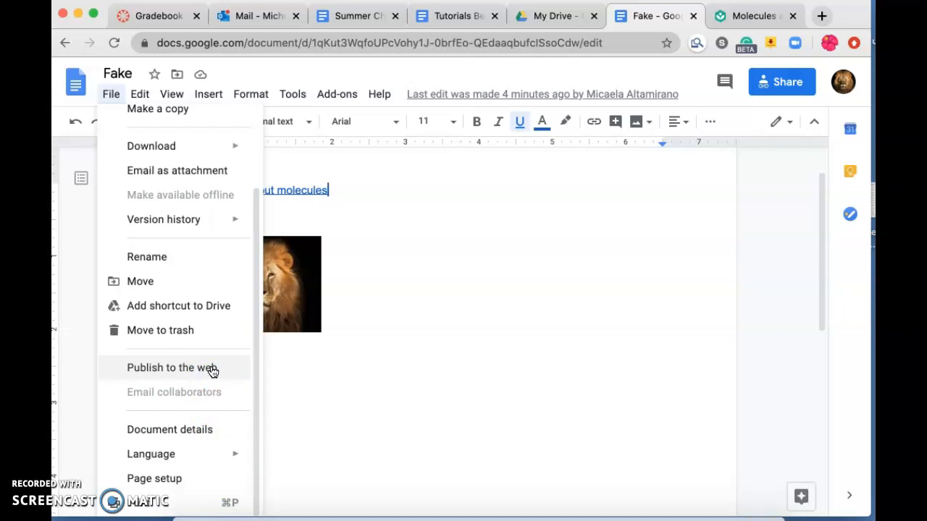
pyautogui.click(225, 457)
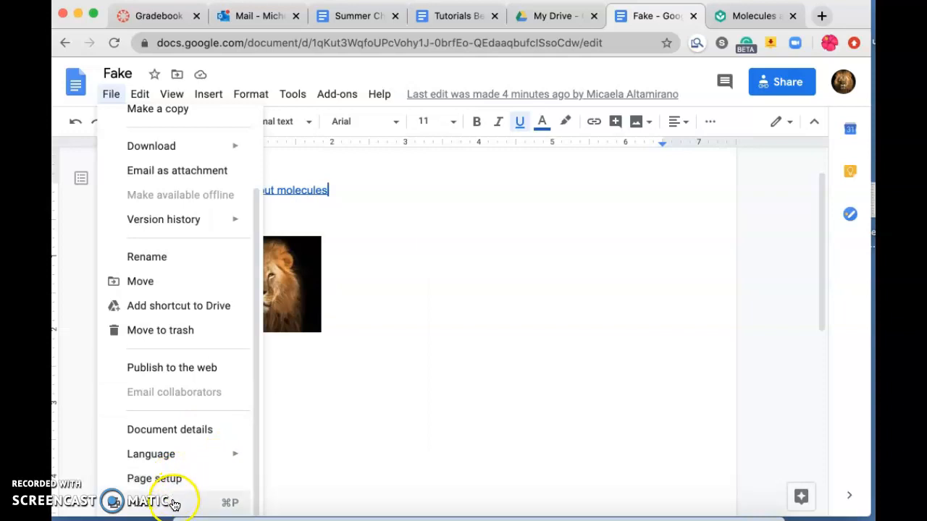
pyautogui.click(159, 479)
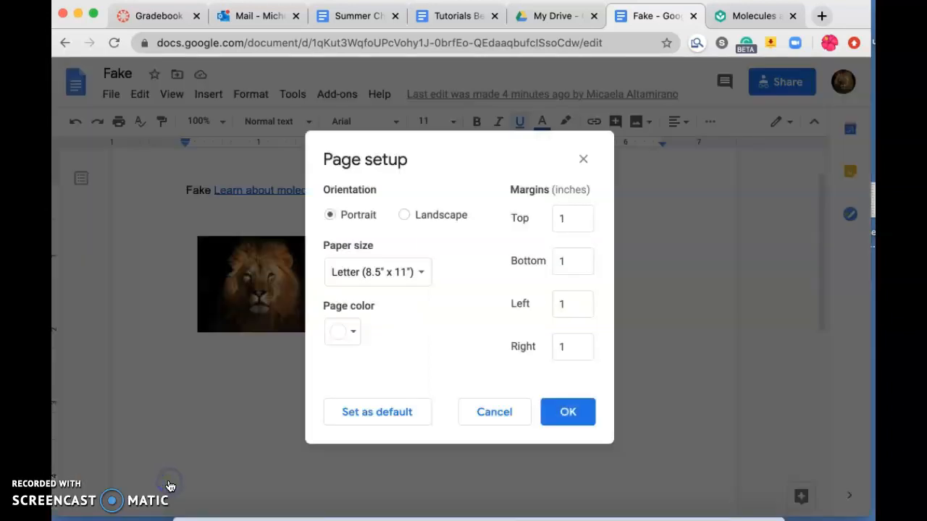
pyautogui.click(354, 332)
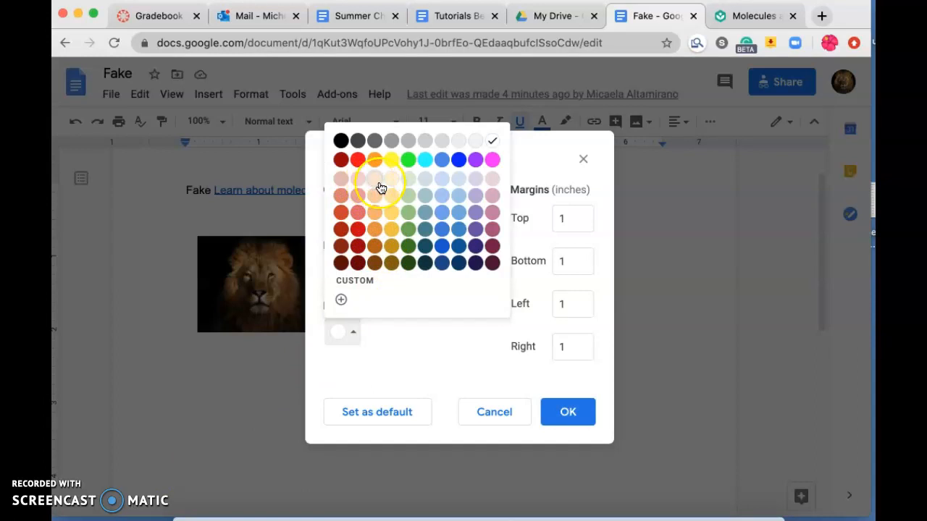
pyautogui.click(407, 179)
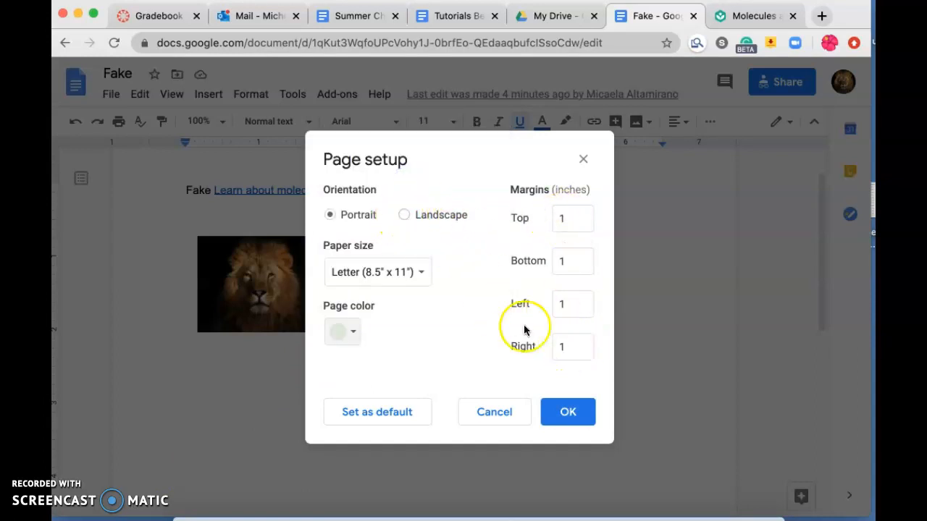
pyautogui.click(588, 414)
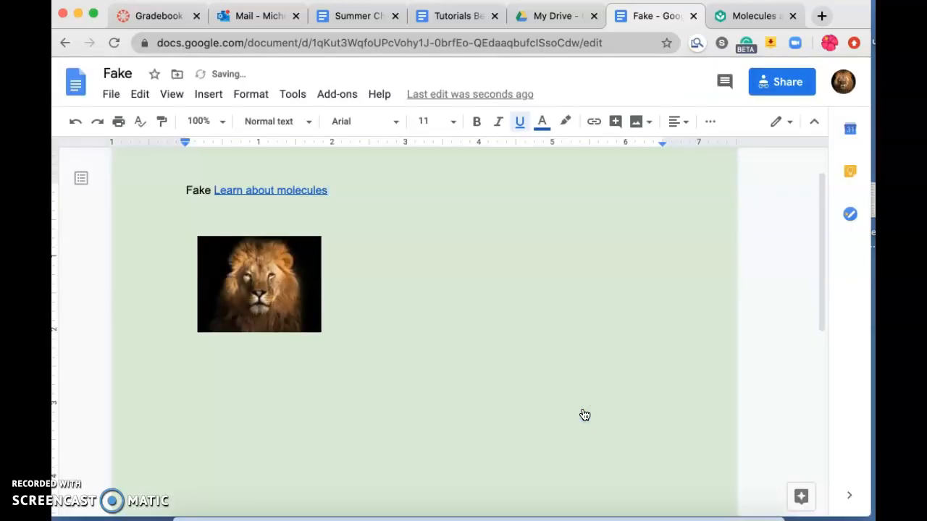
# Step: Look over the editing, view and insert commands available for the document
pyautogui.click(139, 95)
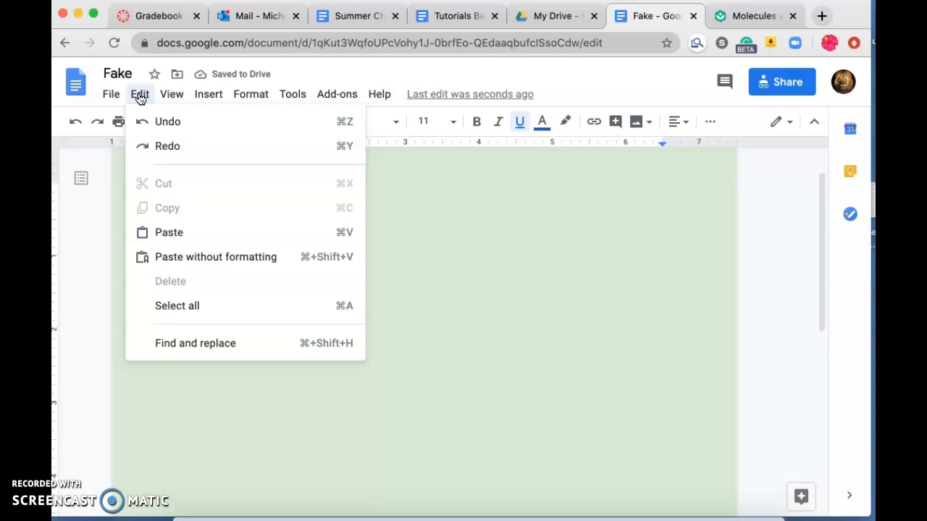
pyautogui.click(169, 95)
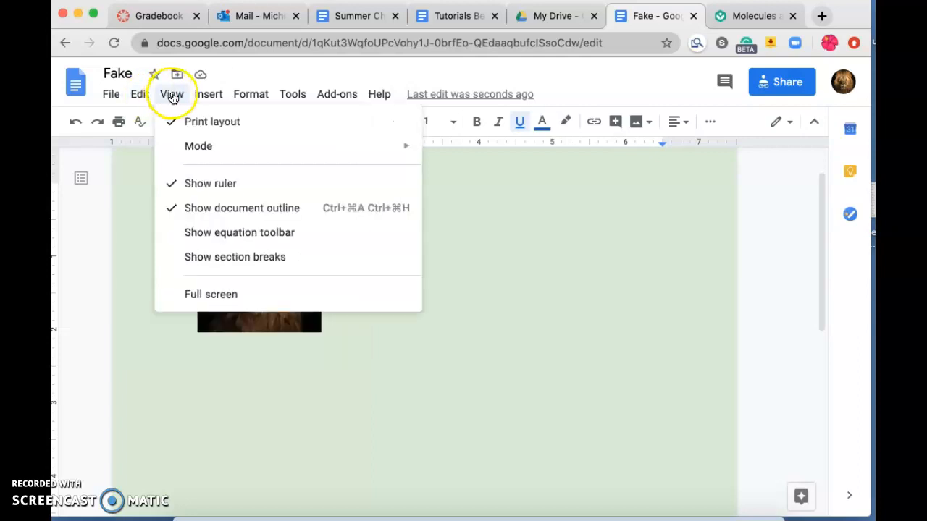
pyautogui.click(205, 95)
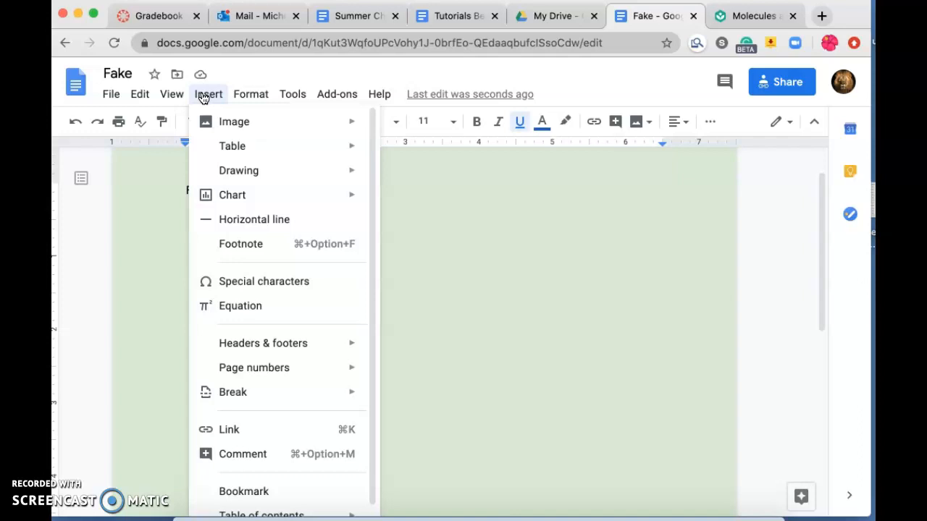
pyautogui.click(172, 94)
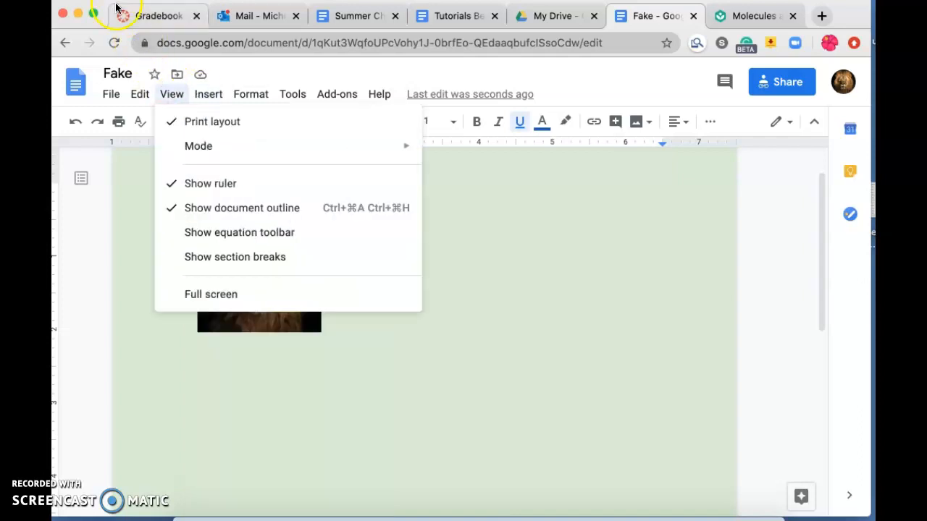